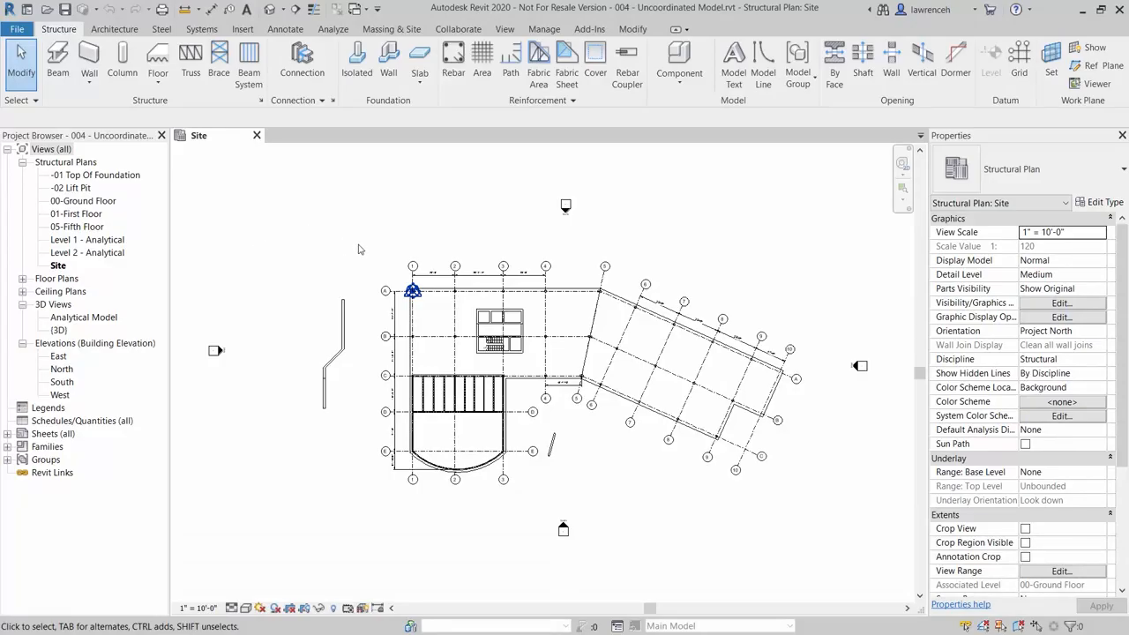
# Inspect the coordinates of the project base point at grid intersection A-1 in the Site plan.
pyautogui.scroll(2, 404, 255)
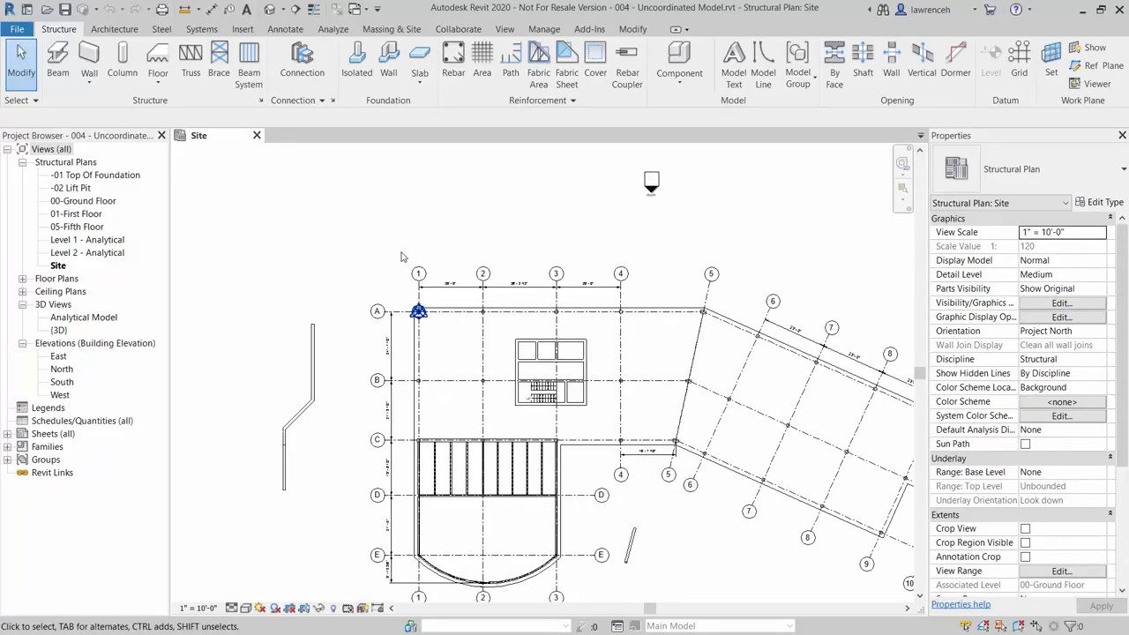
pyautogui.moveTo(382, 263); pyautogui.dragTo(416, 262, button='middle')
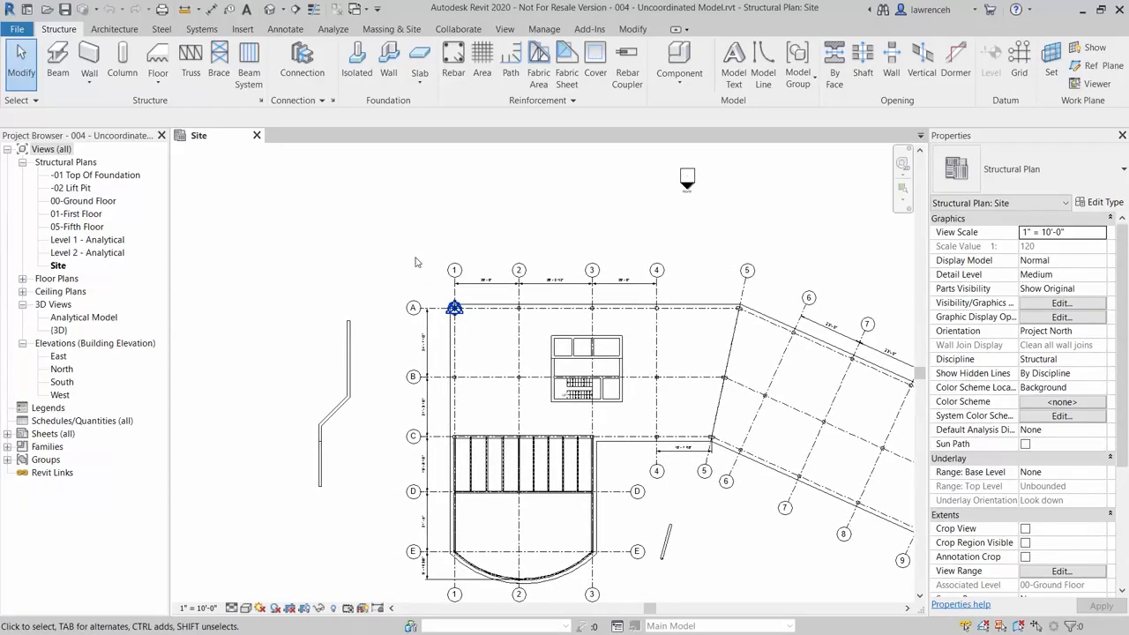
pyautogui.click(453, 308)
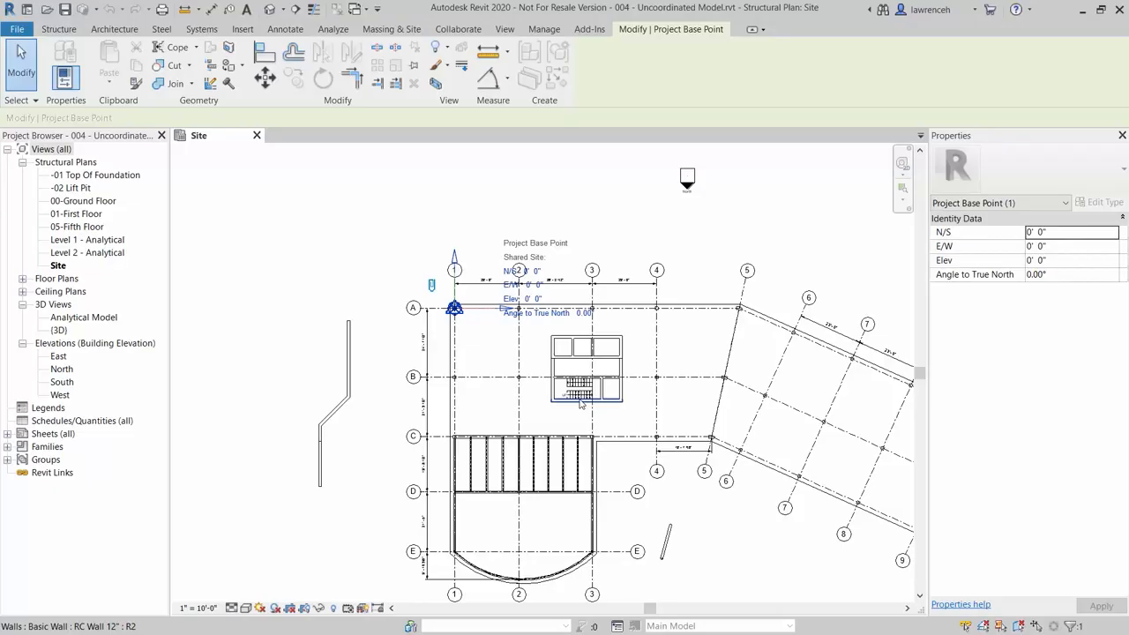
pyautogui.click(385, 233)
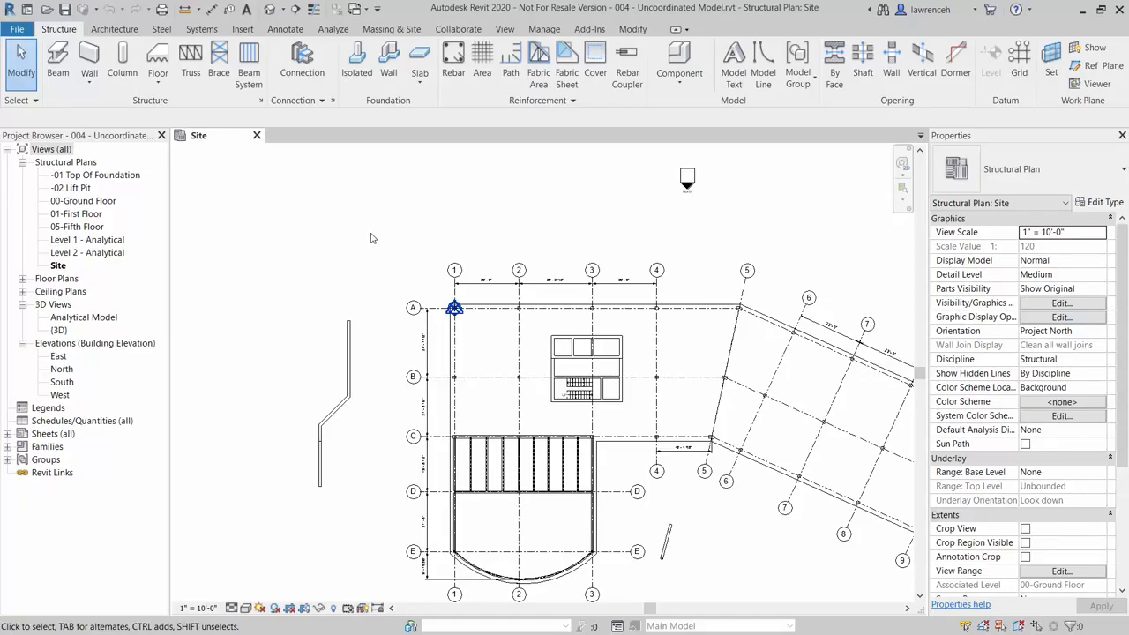
# Open the South elevation and examine the elevation of the 00-Ground Floor level.
pyautogui.click(62, 382)
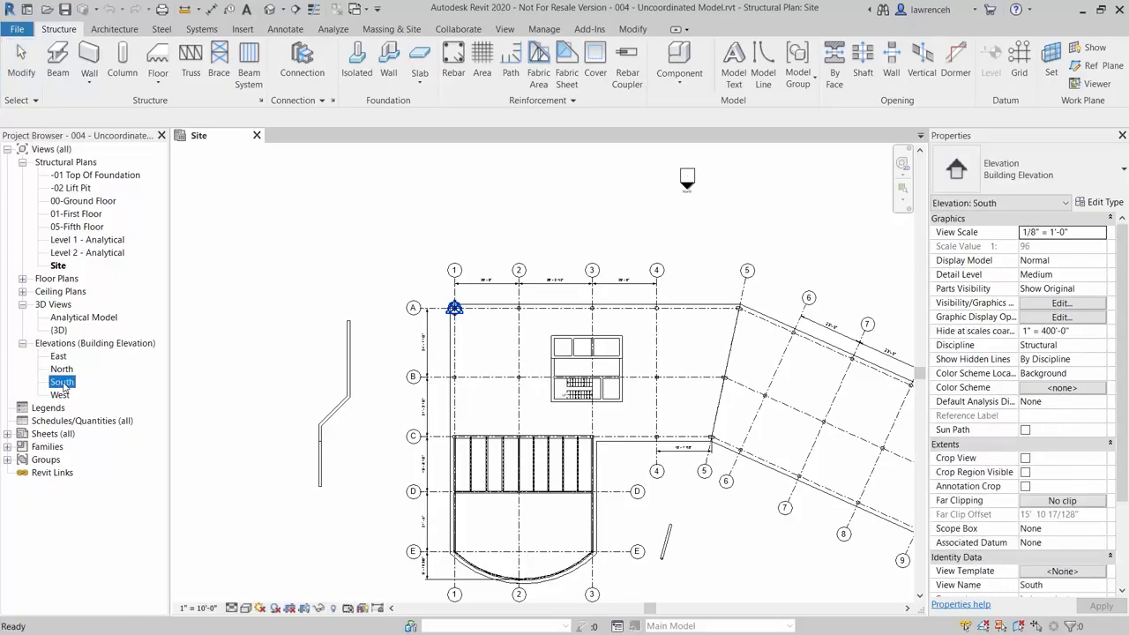
pyautogui.doubleClick(62, 382)
pyautogui.scroll(3, 891, 430)
pyautogui.scroll(3, 891, 429)
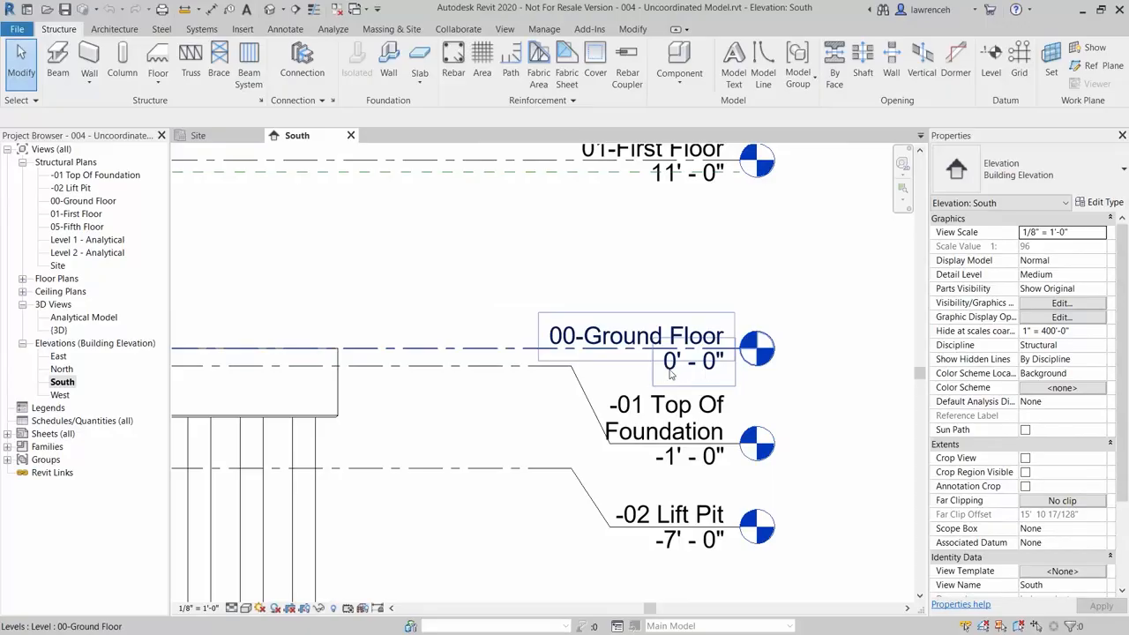
pyautogui.scroll(-5, 679, 388)
pyautogui.scroll(-2, 687, 408)
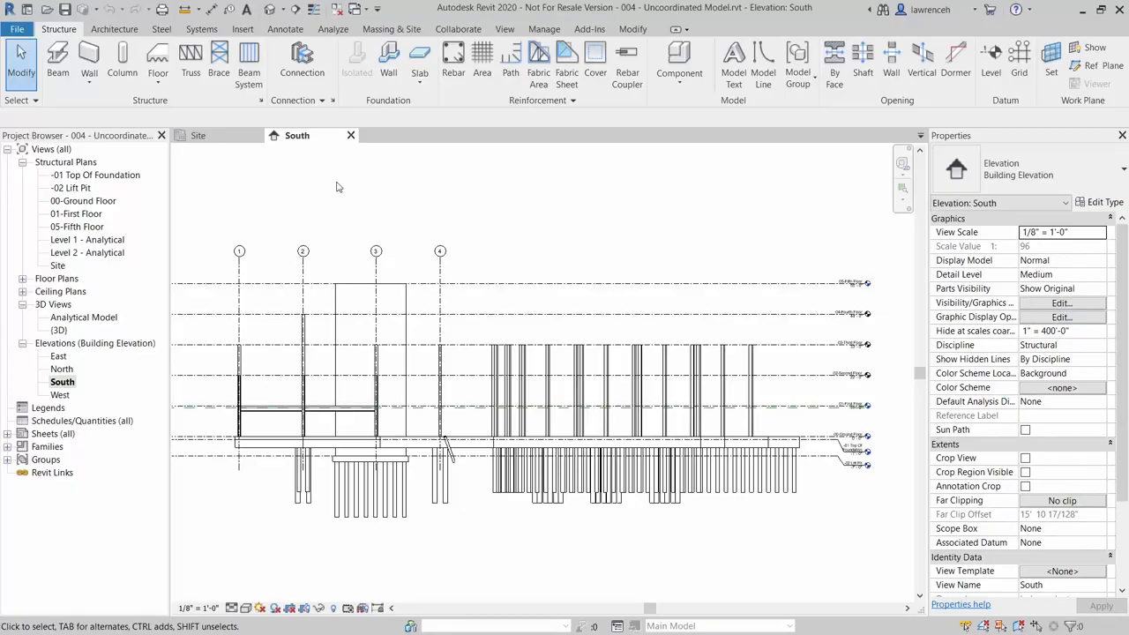
# Close the uncoordinated model and open the recent project 004 - Understand the concept of shared coordinates.
pyautogui.click(19, 31)
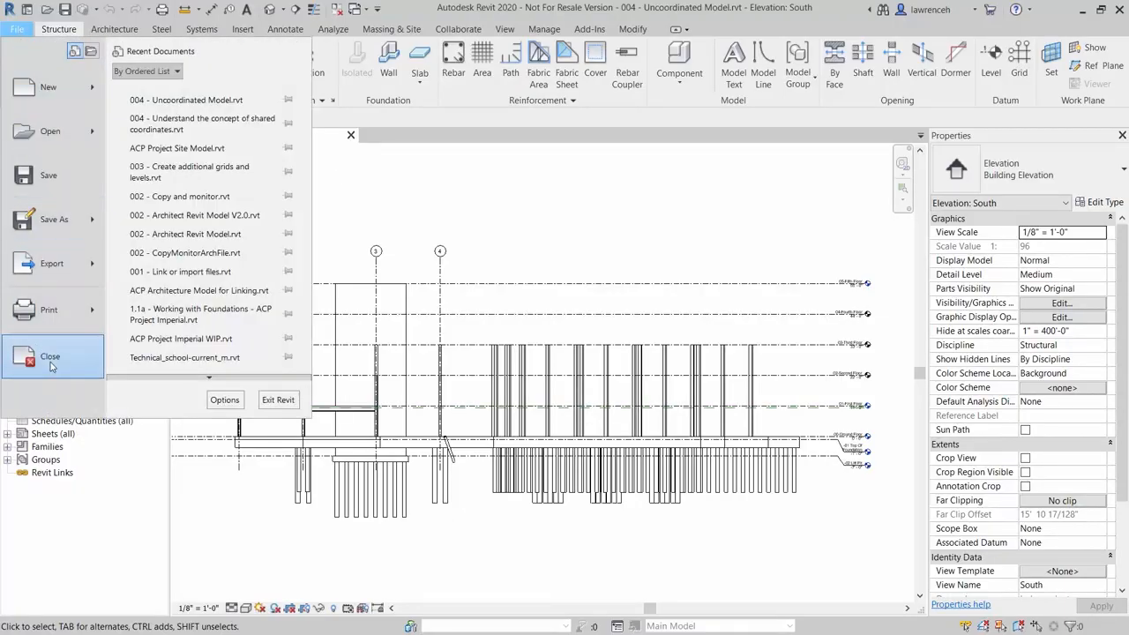
pyautogui.click(95, 459)
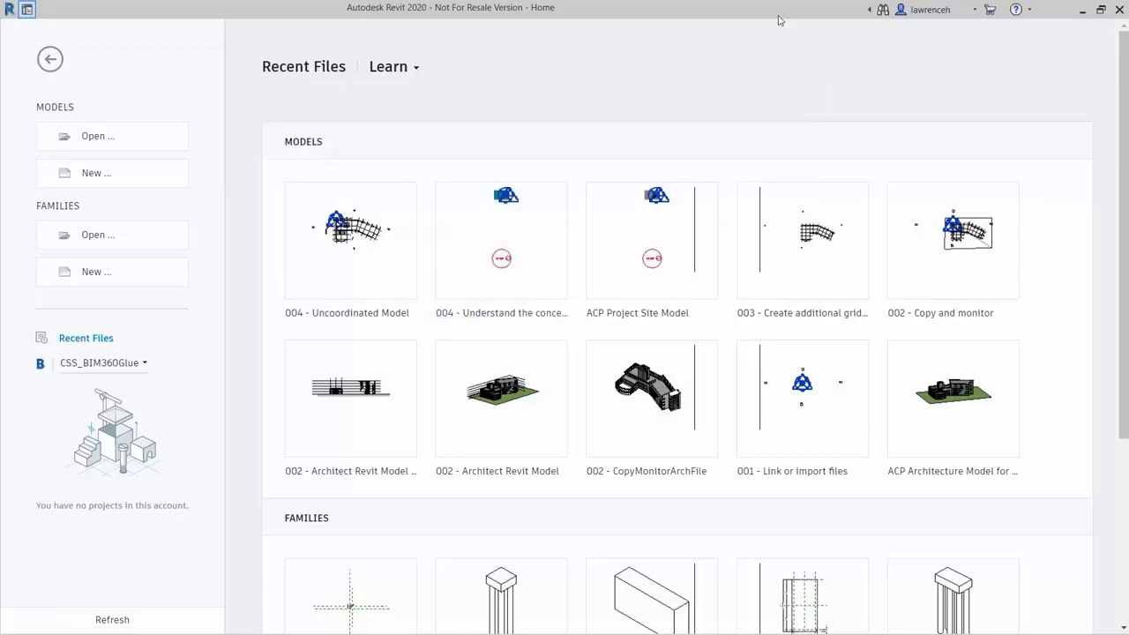
pyautogui.click(517, 222)
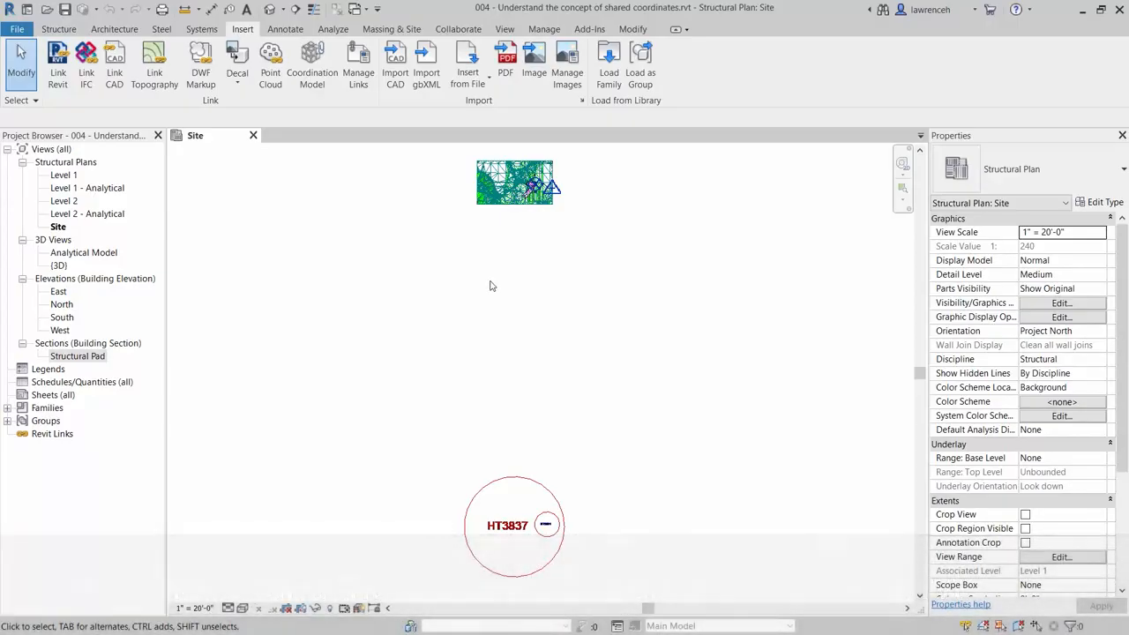
# Inspect the project base point at the surveyed building corner and compare its coordinates with the survey's W/N label.
pyautogui.moveTo(506, 288); pyautogui.dragTo(507, 358, button='middle')
pyautogui.scroll(2, 531, 252)
pyautogui.scroll(6, 533, 258)
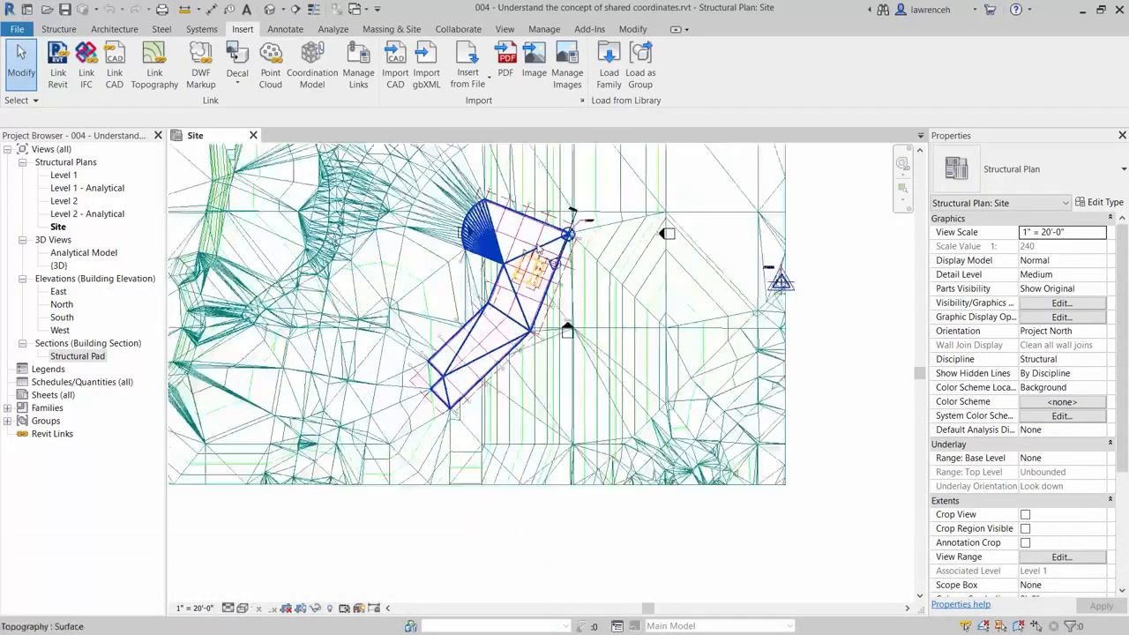
pyautogui.scroll(2, 542, 258)
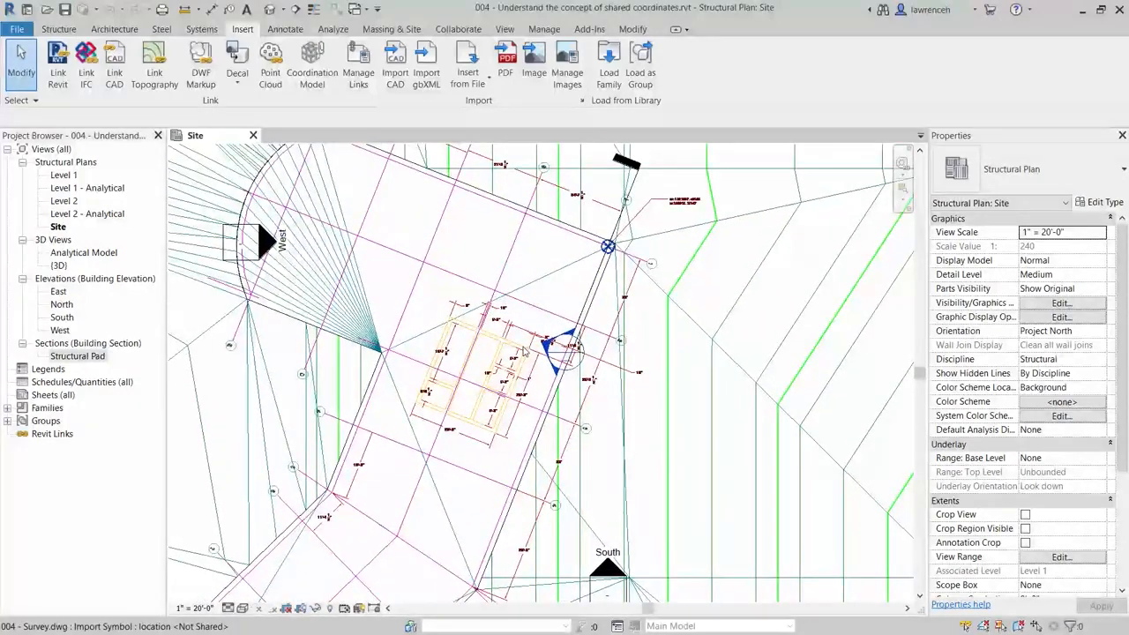
pyautogui.moveTo(560, 252); pyautogui.dragTo(545, 273, button='middle')
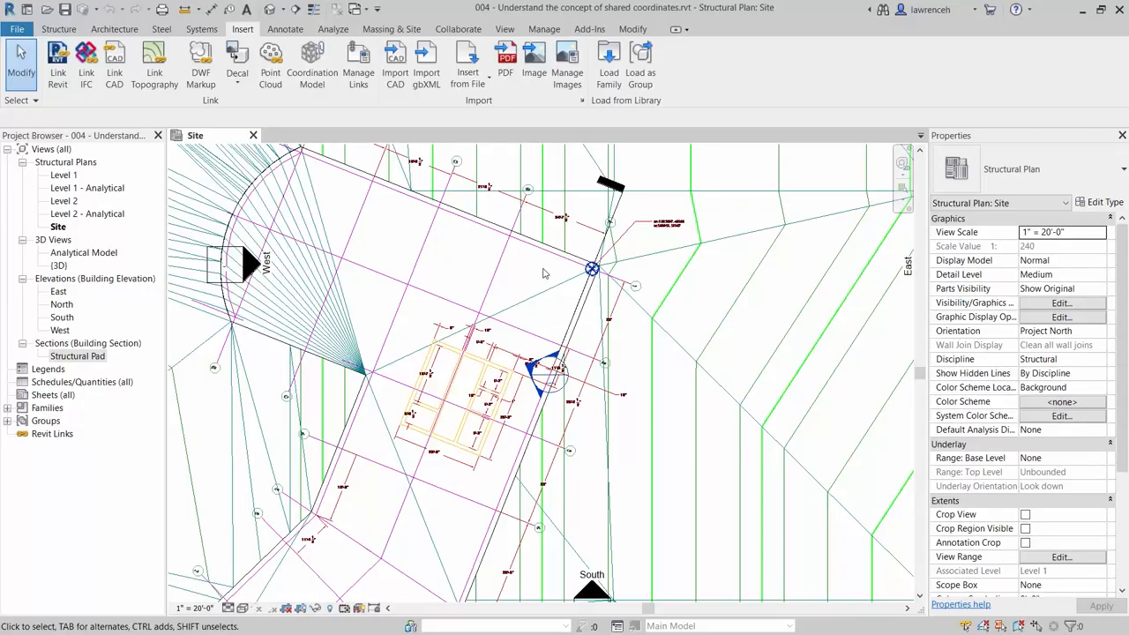
pyautogui.scroll(4, 681, 212)
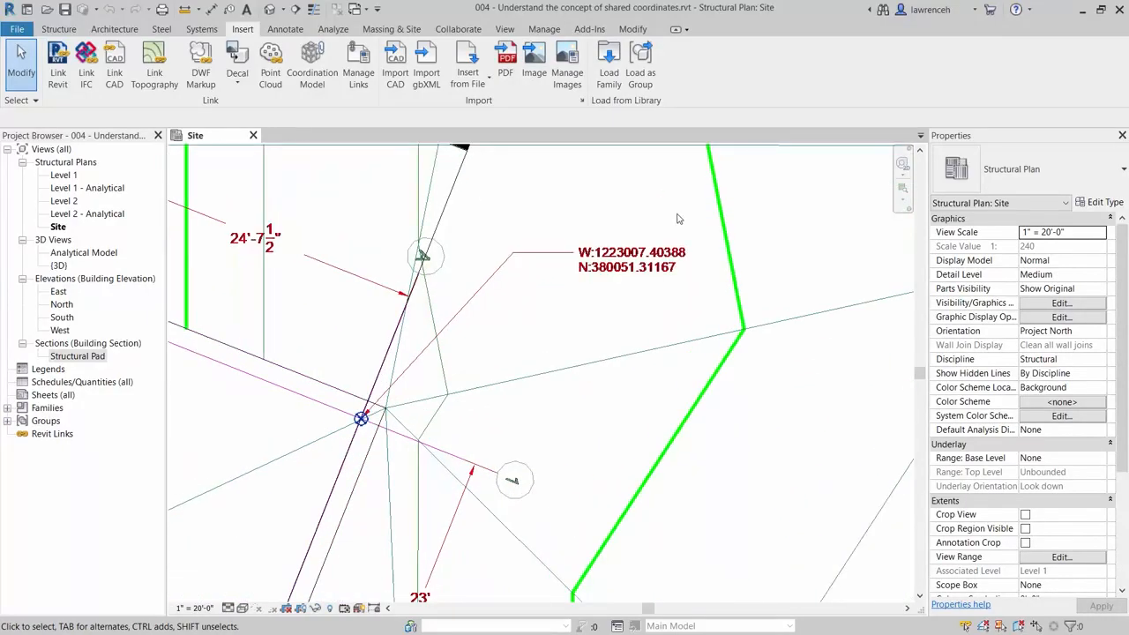
pyautogui.moveTo(632, 311); pyautogui.dragTo(633, 319, button='middle')
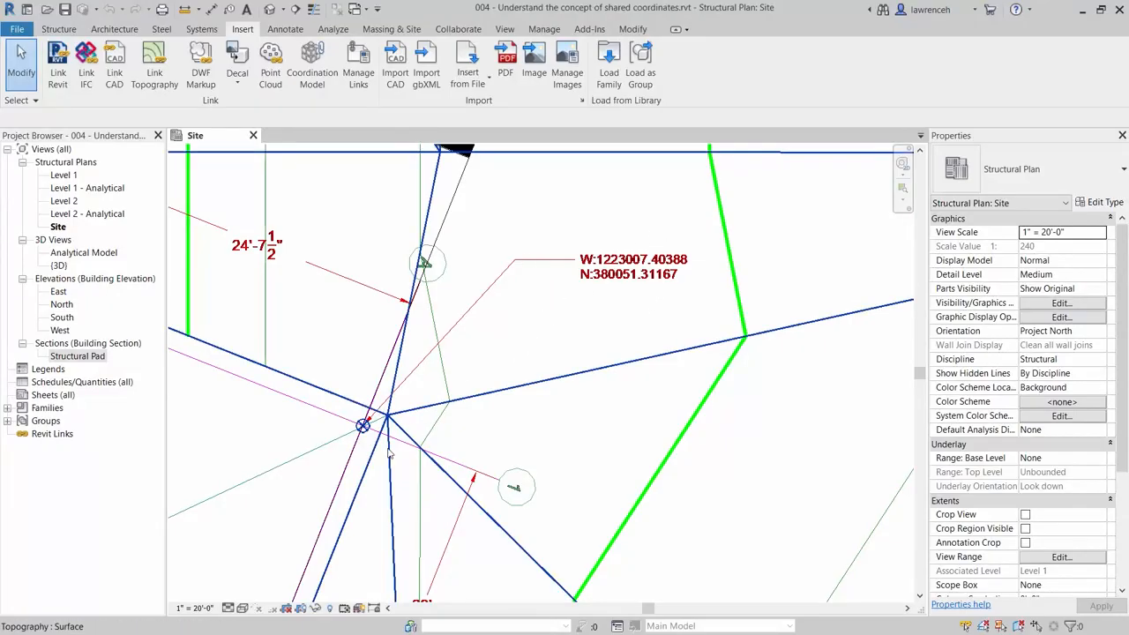
pyautogui.click(367, 429)
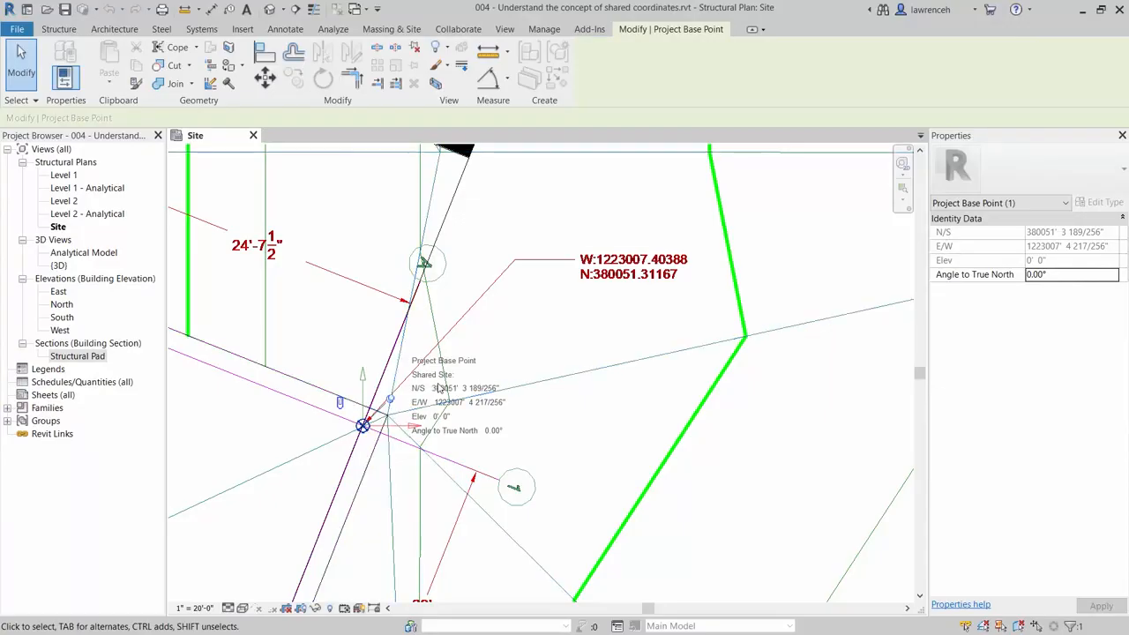
pyautogui.click(625, 430)
# Examine the survey point at the JT0826 marker on the edge of the topography.
pyautogui.scroll(-7, 607, 423)
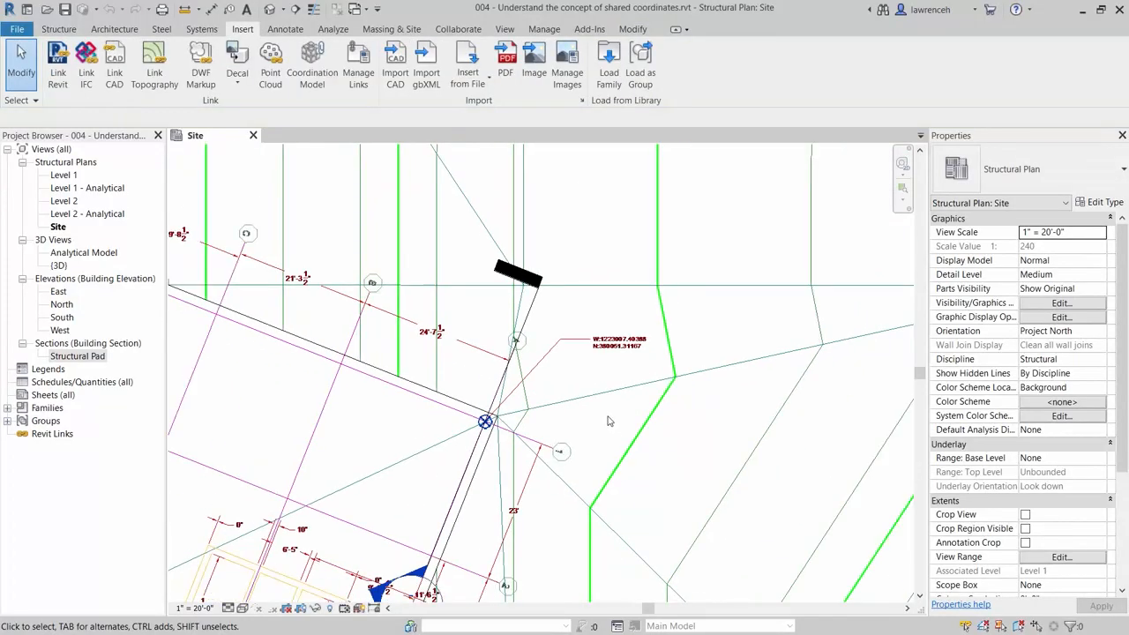
pyautogui.moveTo(764, 457); pyautogui.dragTo(508, 436, button='middle')
pyautogui.scroll(4, 699, 502)
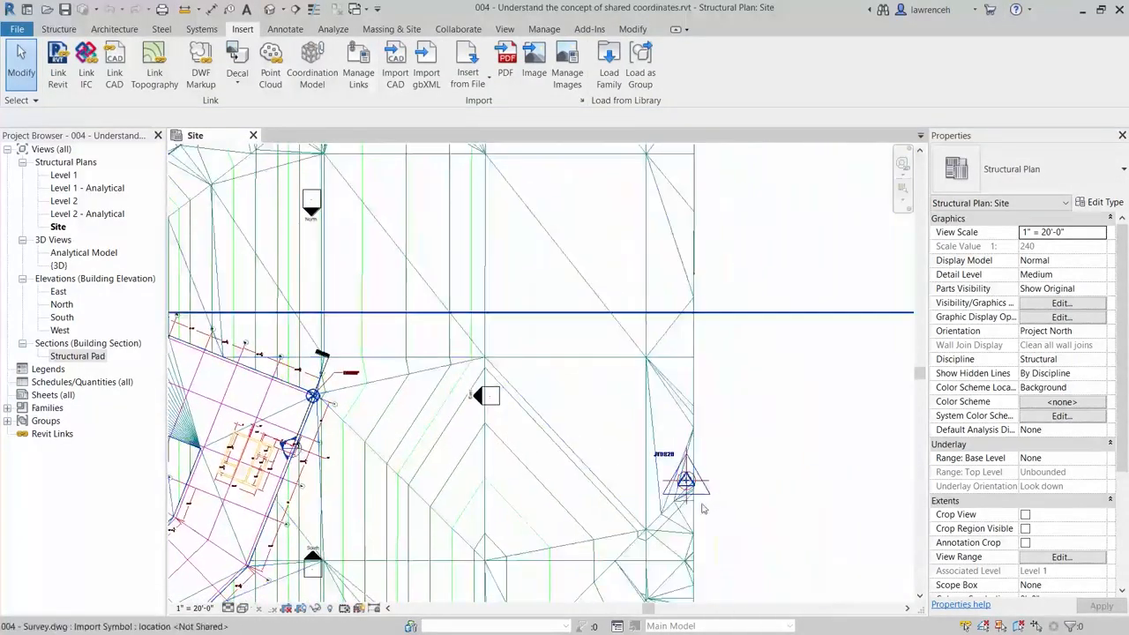
pyautogui.moveTo(753, 539); pyautogui.dragTo(739, 491, button='middle')
pyautogui.scroll(1, 739, 492)
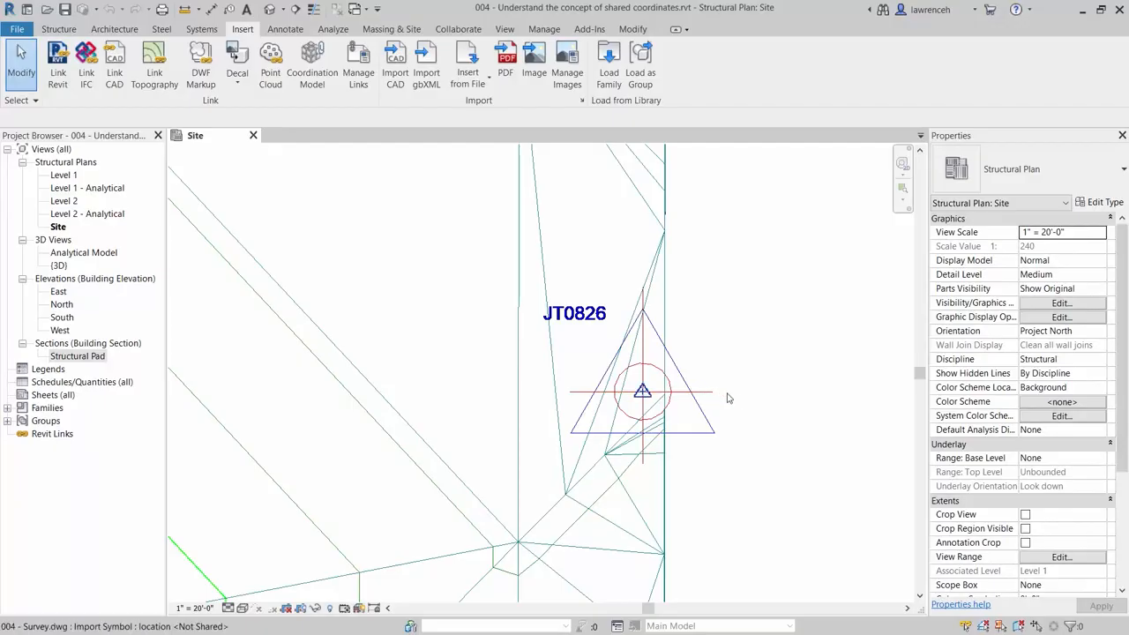
pyautogui.scroll(-5, 746, 396)
pyautogui.scroll(-3, 745, 396)
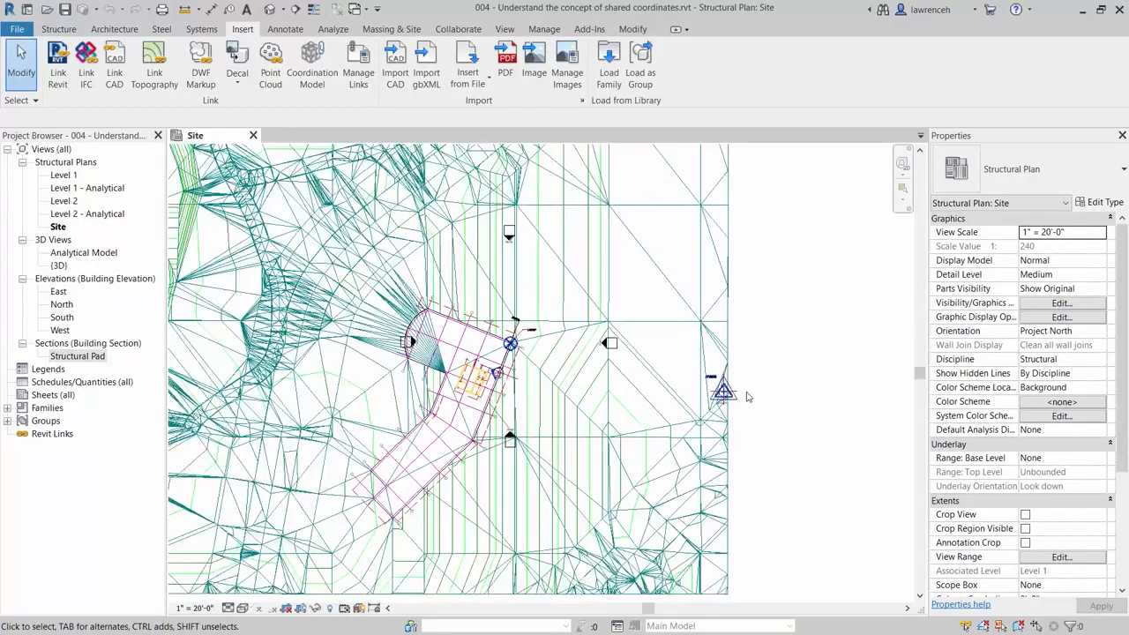
pyautogui.scroll(-2, 849, 381)
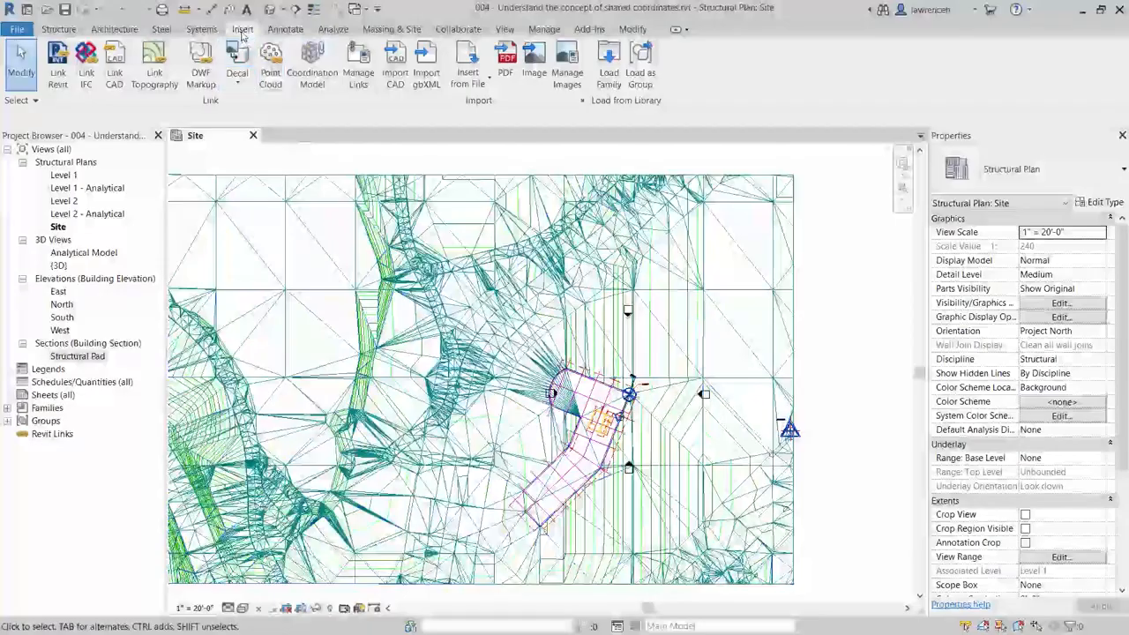
# Link the Revit model 004 - Uncoordinated Model.rvt into the site using Auto - Origin to Origin positioning.
pyautogui.click(55, 87)
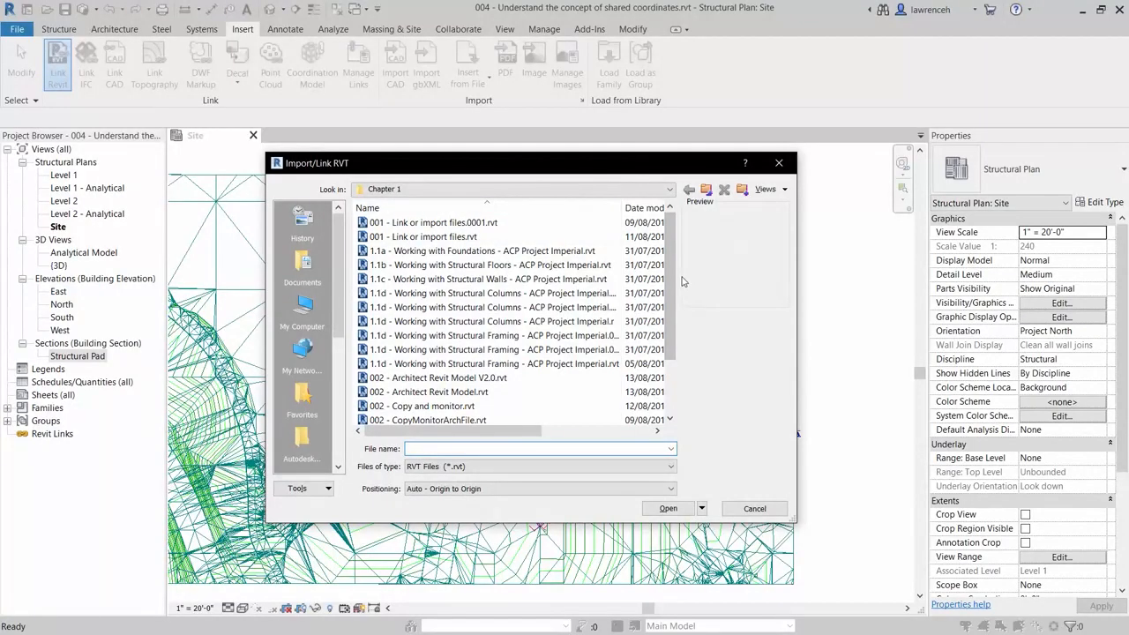
pyautogui.scroll(-2, 472, 394)
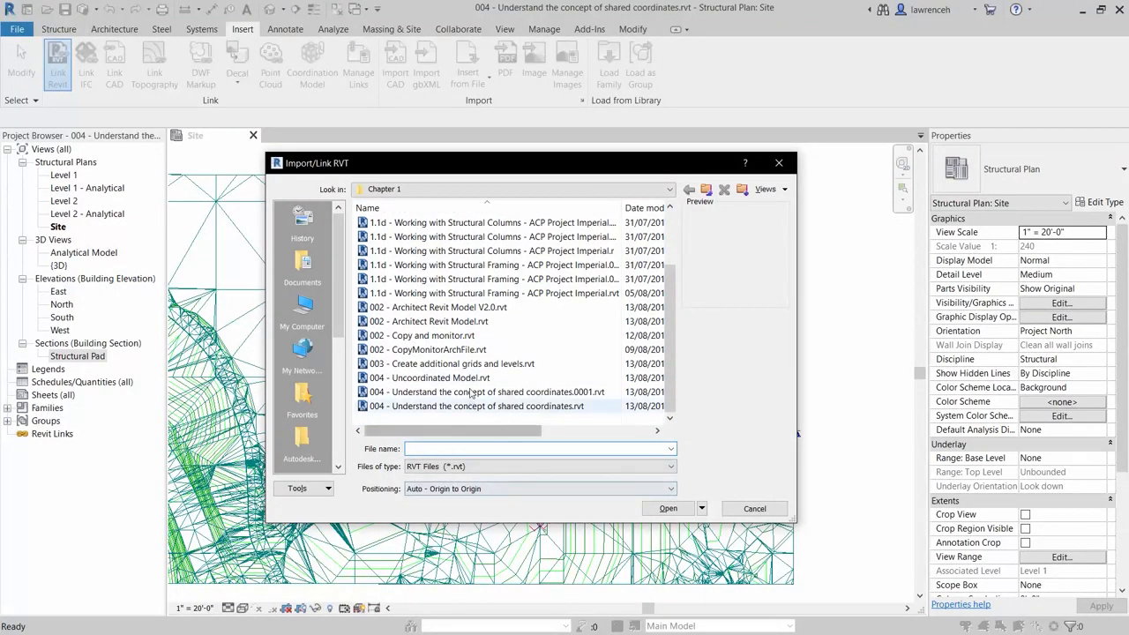
pyautogui.click(470, 379)
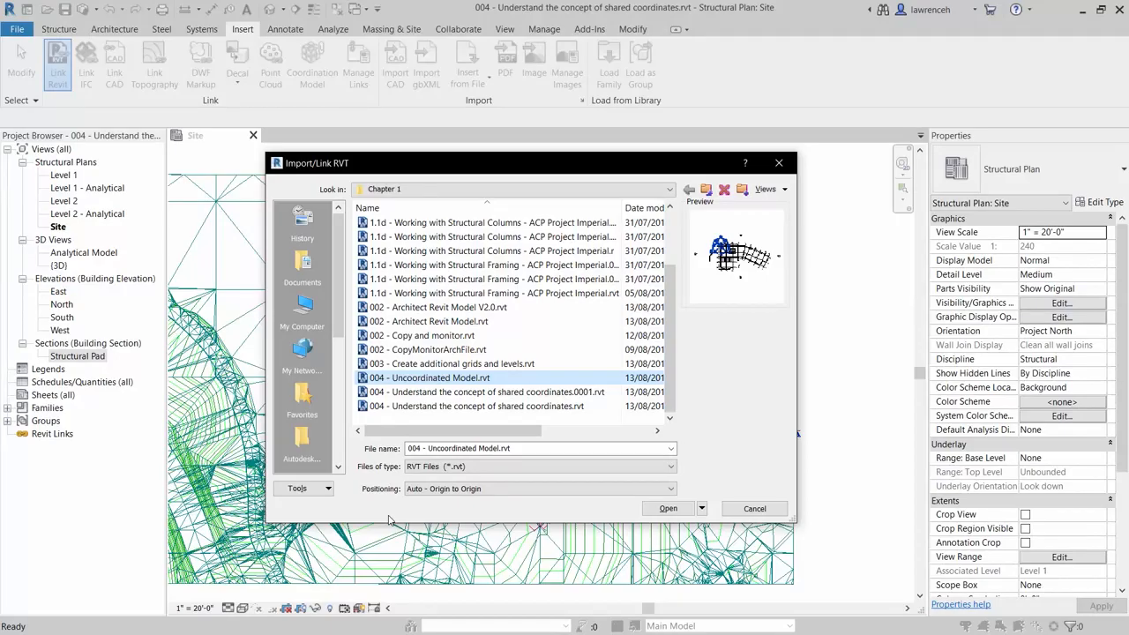
pyautogui.click(668, 508)
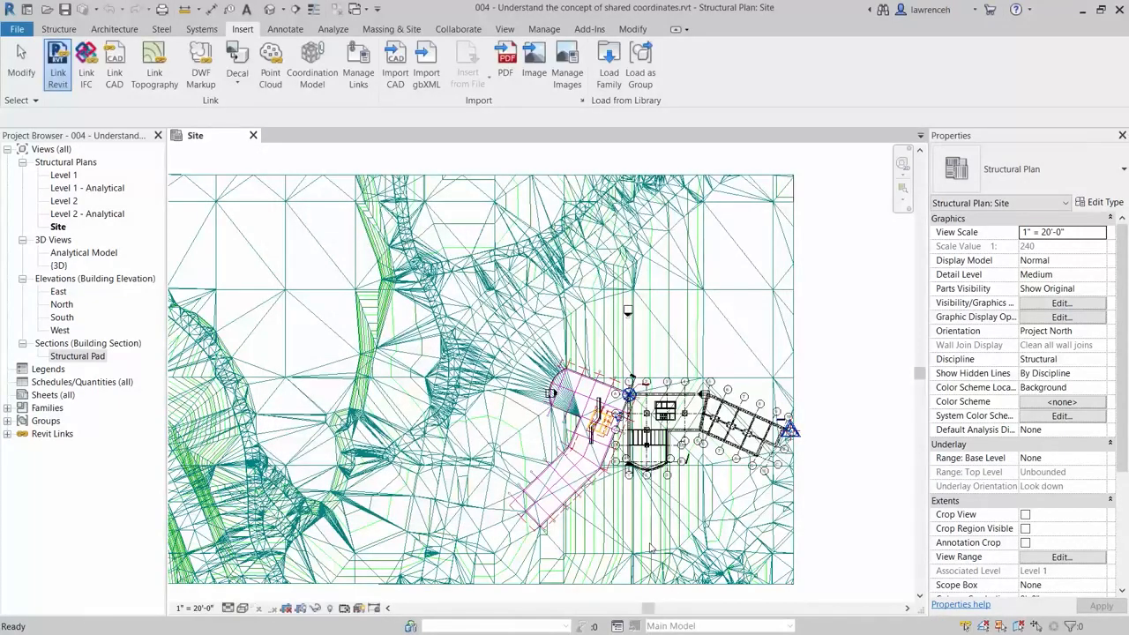
# Start rotating the linked Uncoordinated Model and place its centre of rotation on the project base point at grid intersection A-1.
pyautogui.scroll(3, 830, 481)
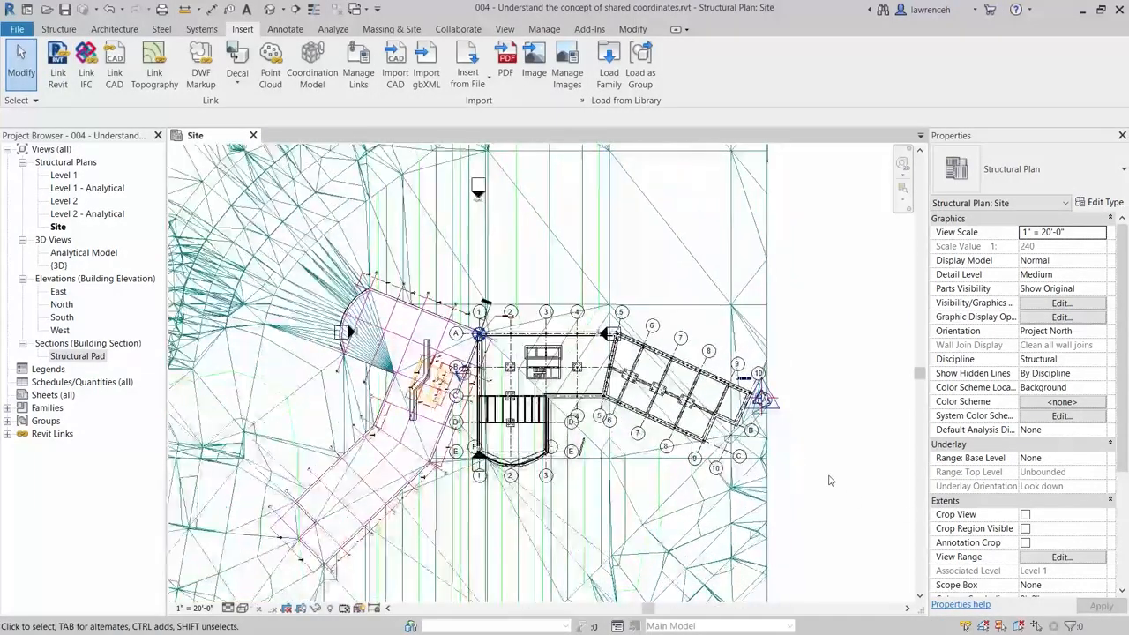
pyautogui.scroll(2, 830, 481)
pyautogui.moveTo(556, 226); pyautogui.dragTo(633, 248, button='middle')
pyautogui.moveTo(618, 188); pyautogui.dragTo(642, 195, button='middle')
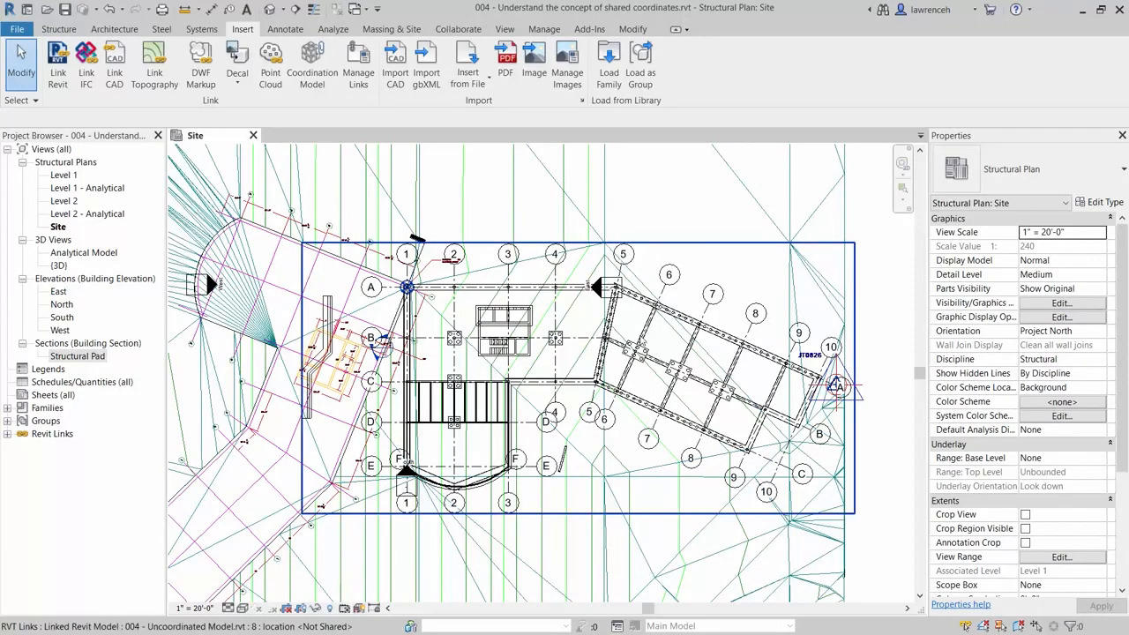
pyautogui.click(637, 344)
pyautogui.scroll(-2, 644, 327)
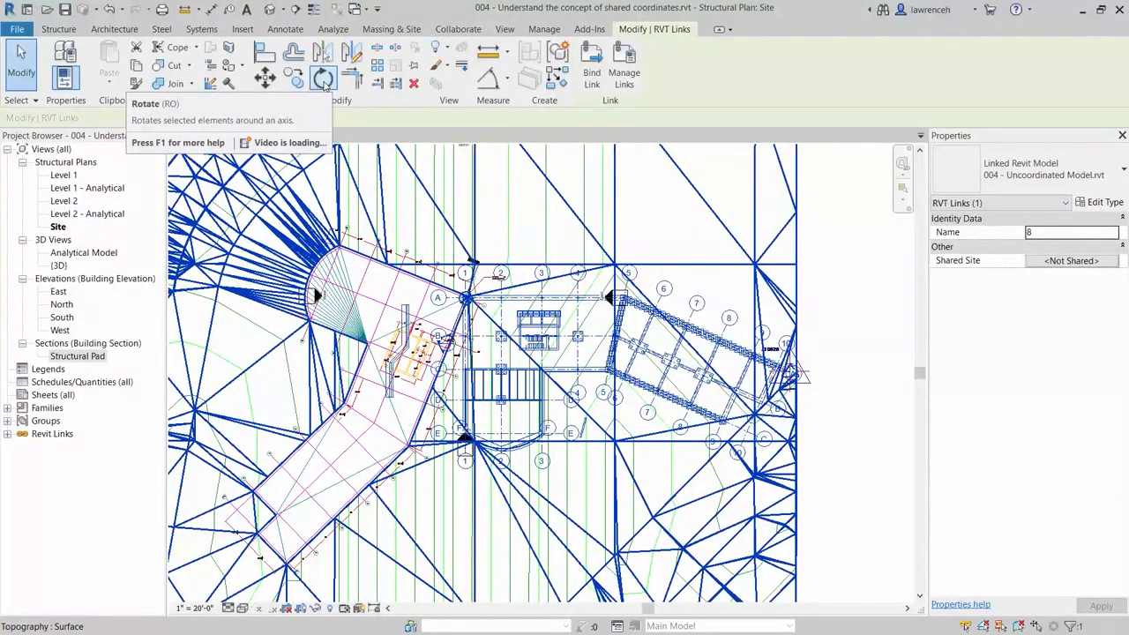
pyautogui.click(323, 81)
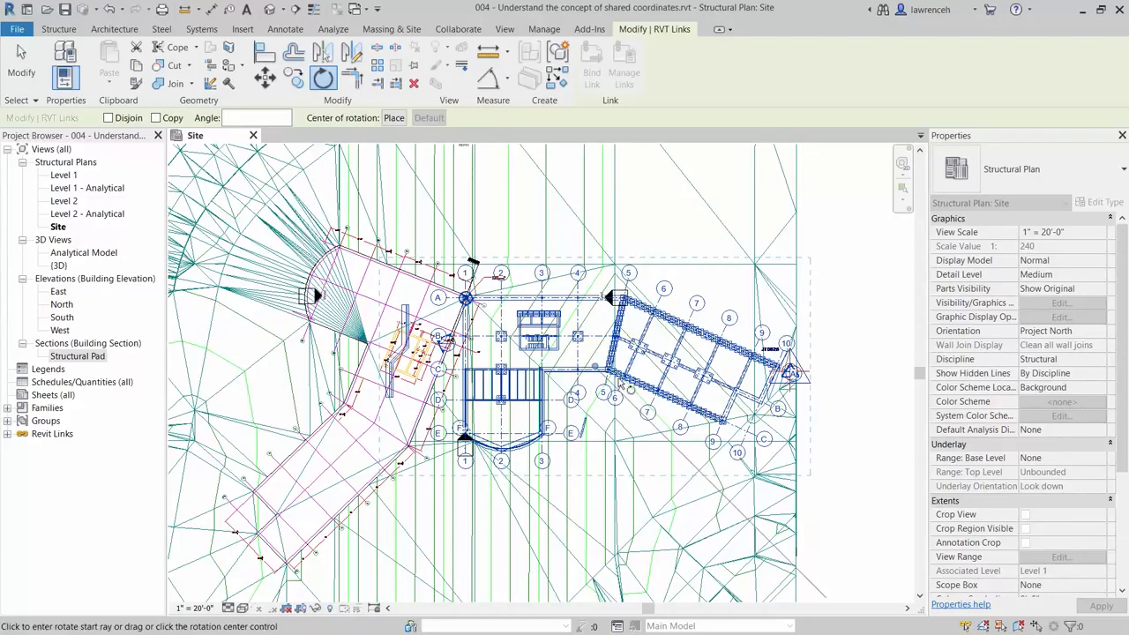
pyautogui.click(394, 120)
pyautogui.scroll(3, 468, 301)
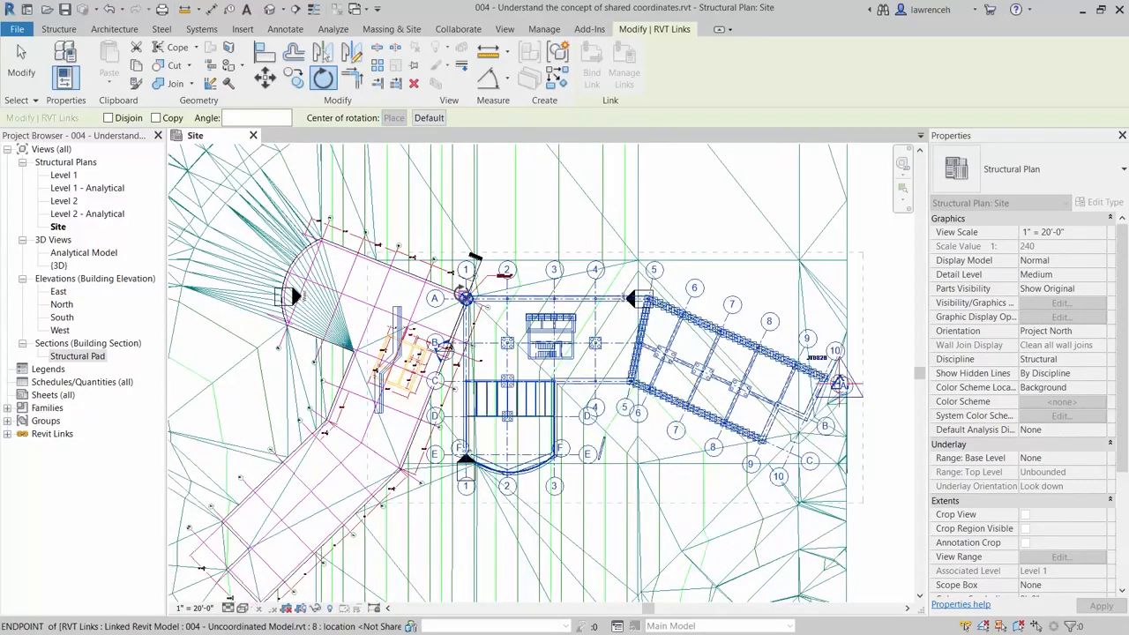
pyautogui.scroll(8, 467, 303)
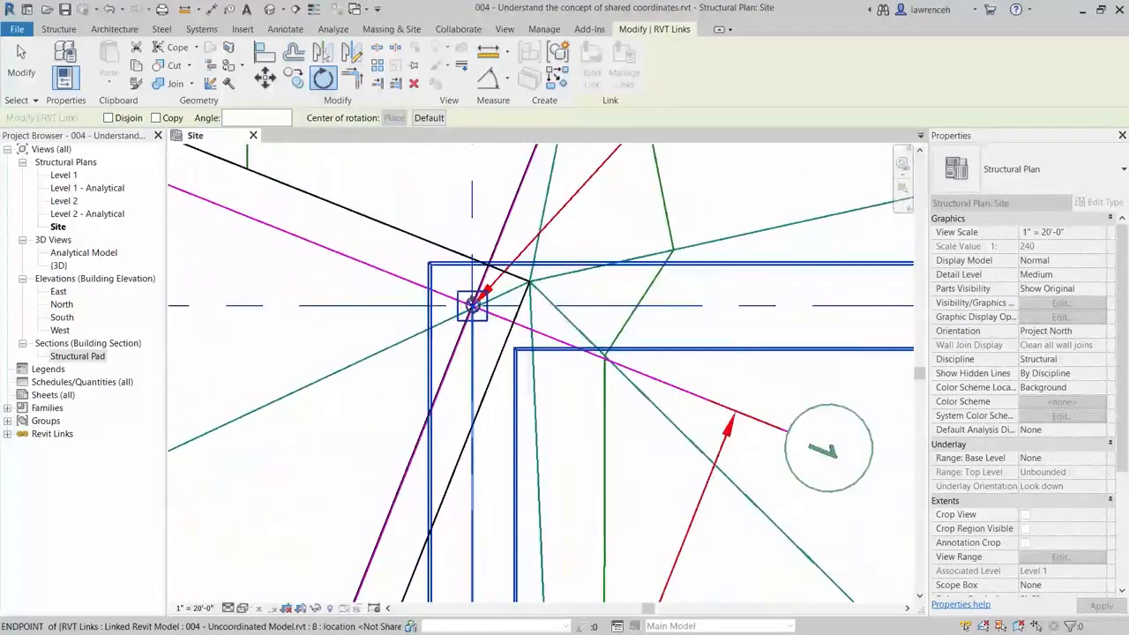
pyautogui.moveTo(479, 374); pyautogui.dragTo(490, 387, button='middle')
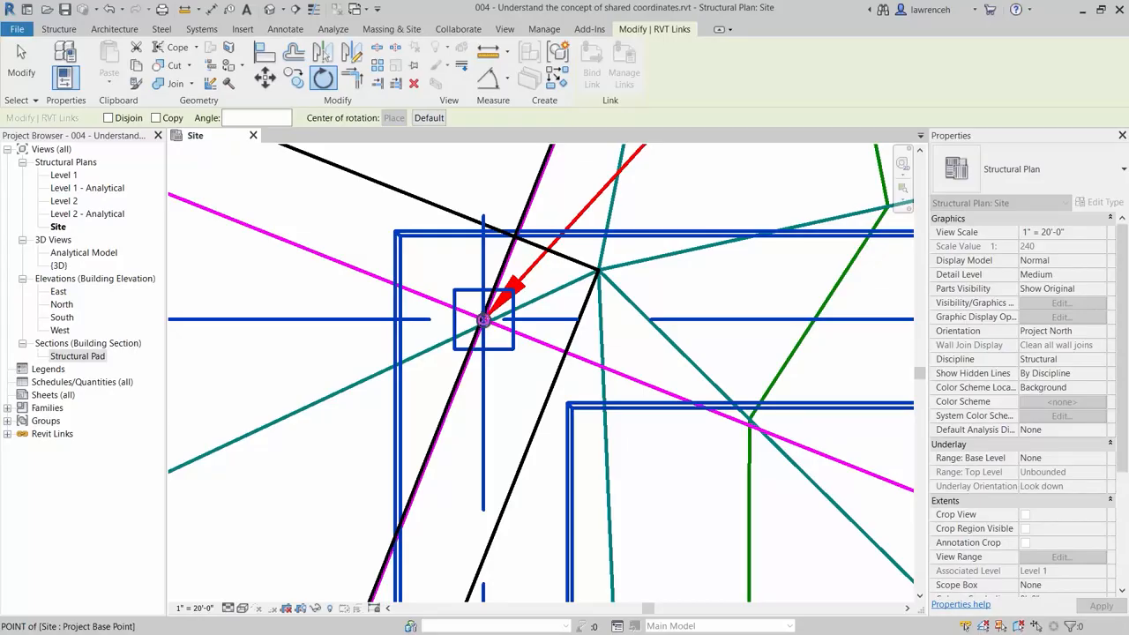
pyautogui.scroll(-5, 484, 320)
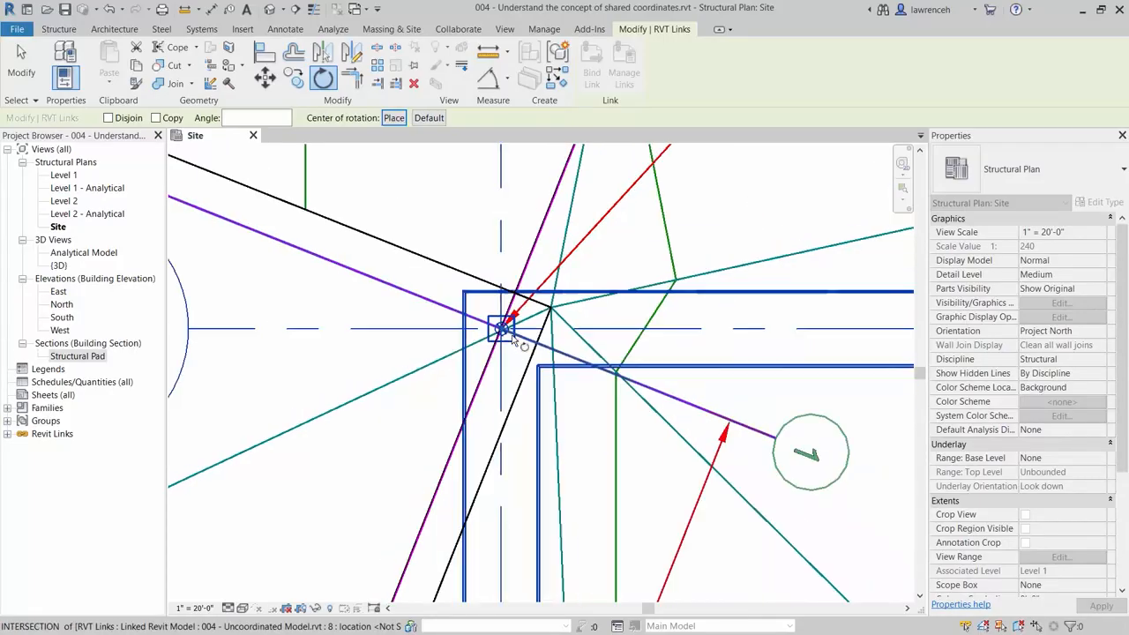
pyautogui.scroll(-1, 508, 335)
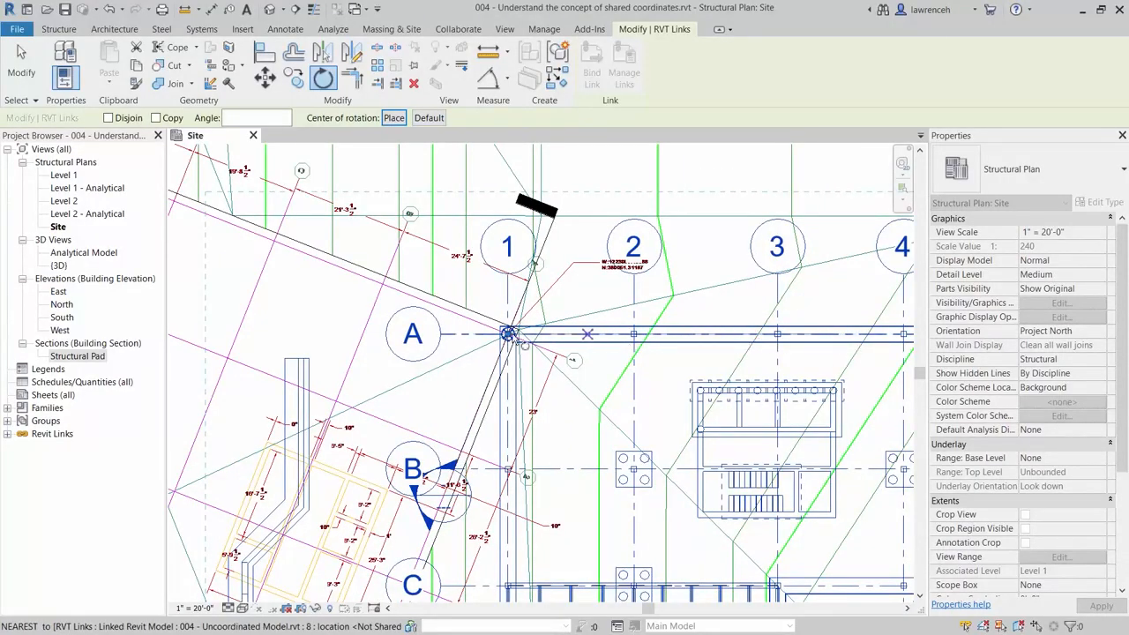
# Rotate the linked model about the base point from its grid A edge onto the building outline in the survey drawing.
pyautogui.click(820, 335)
pyautogui.scroll(-3, 816, 334)
pyautogui.moveTo(655, 341); pyautogui.dragTo(670, 255, button='middle')
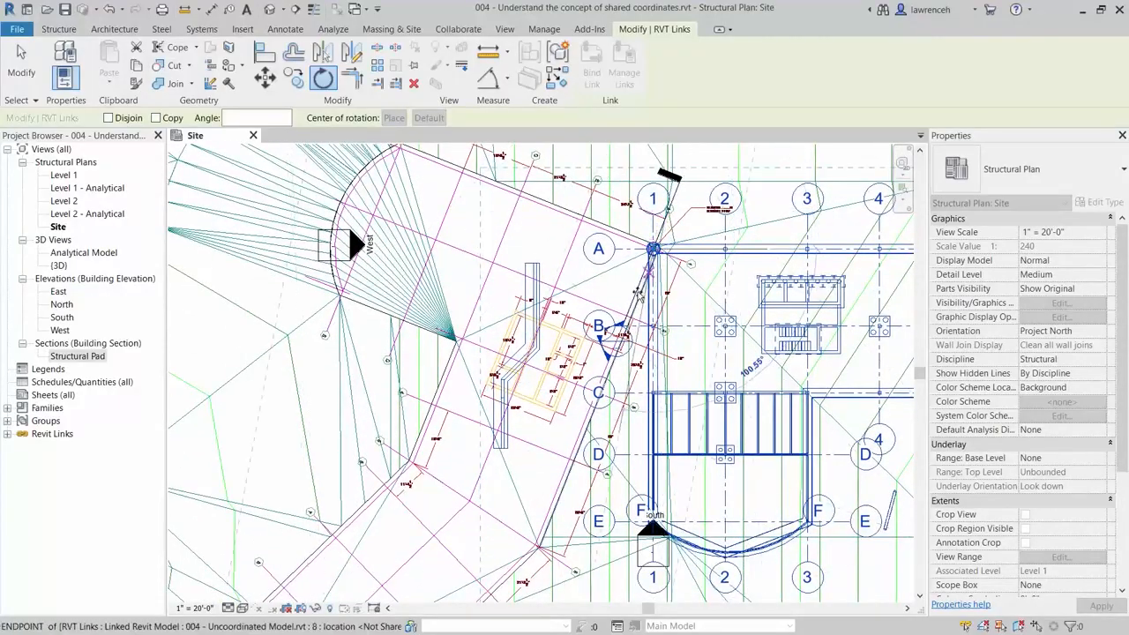
pyautogui.moveTo(573, 498); pyautogui.dragTo(586, 420, button='middle')
pyautogui.scroll(3, 582, 416)
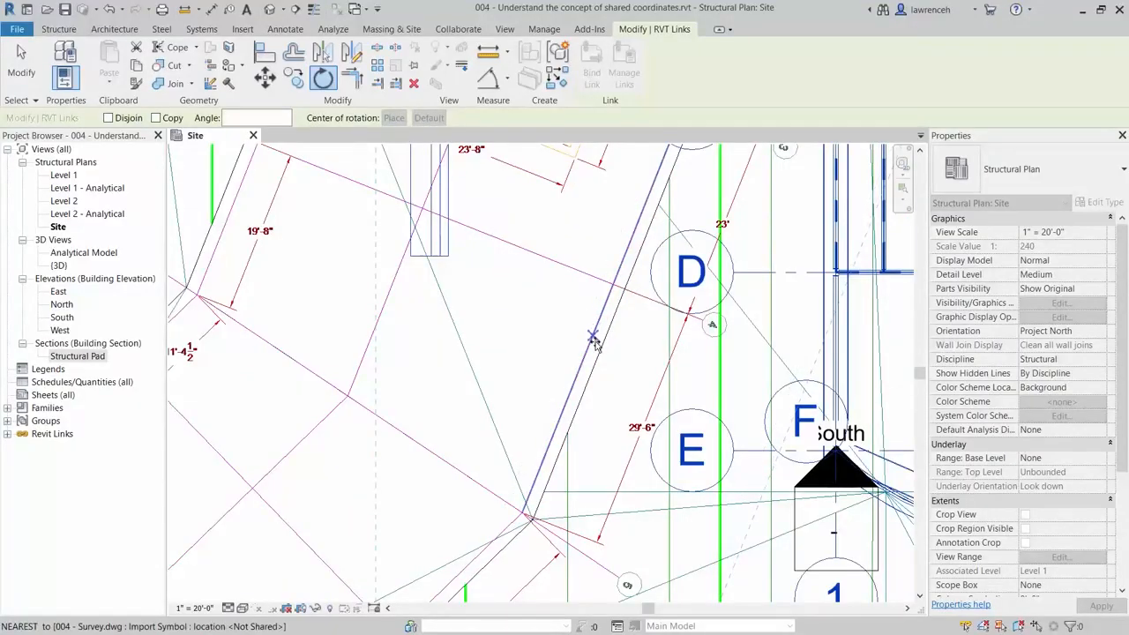
pyautogui.click(562, 411)
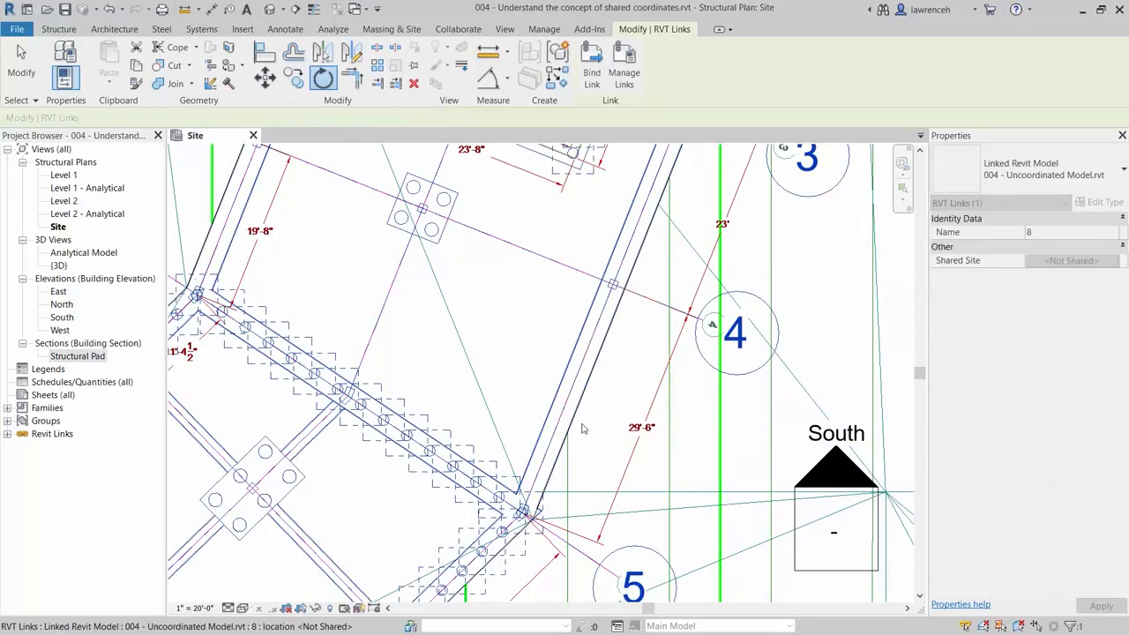
pyautogui.scroll(-4, 579, 429)
pyautogui.scroll(-3, 588, 427)
pyautogui.moveTo(588, 428); pyautogui.dragTo(545, 423, button='middle')
pyautogui.click(820, 391)
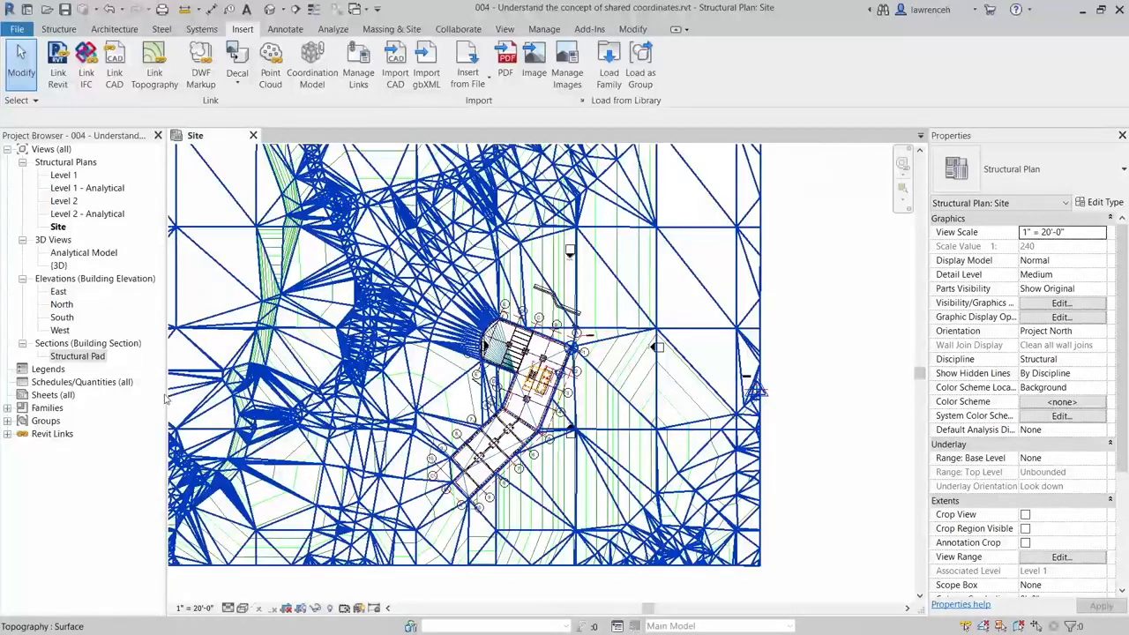
# In the Structural Pad section, move the linked model vertically from the top of its foundation slab to the building pad surface.
pyautogui.doubleClick(78, 357)
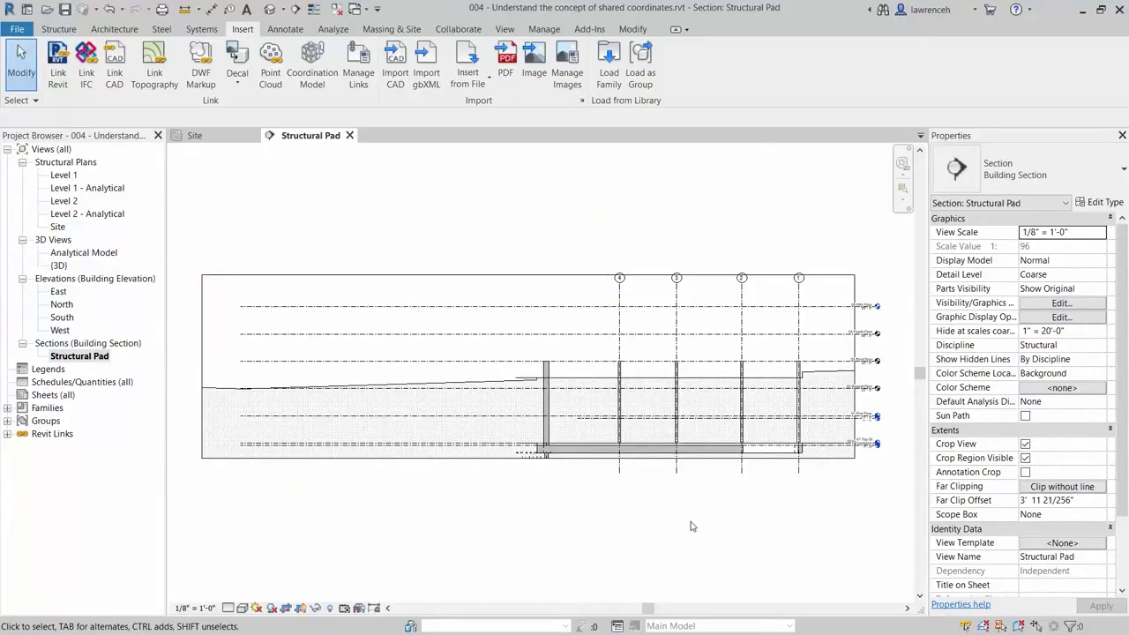
pyautogui.scroll(5, 808, 509)
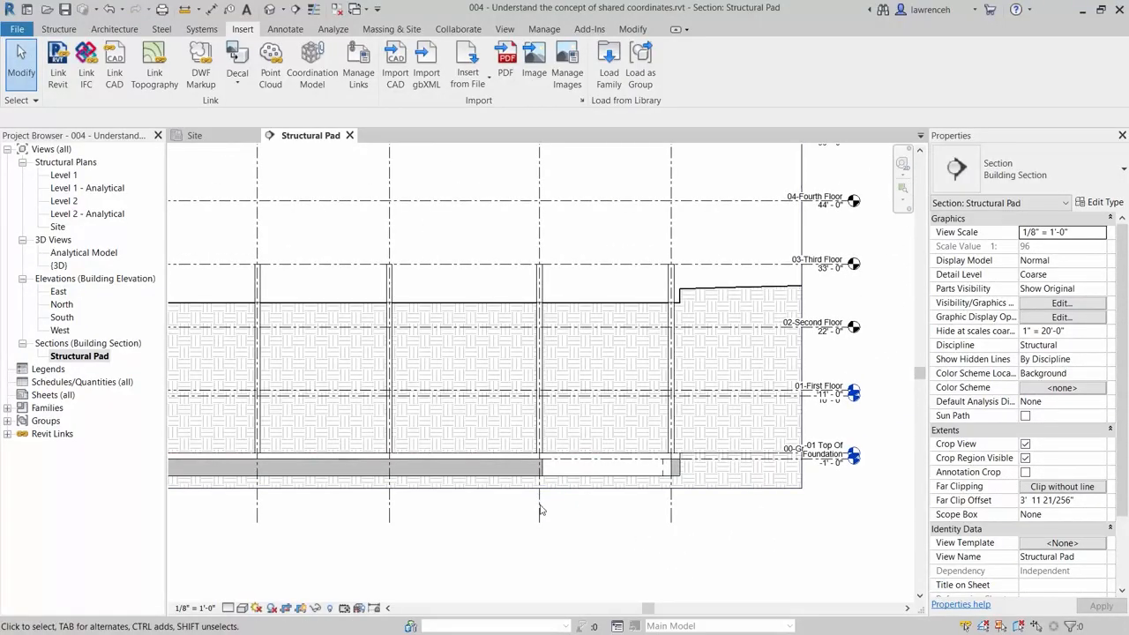
pyautogui.click(554, 378)
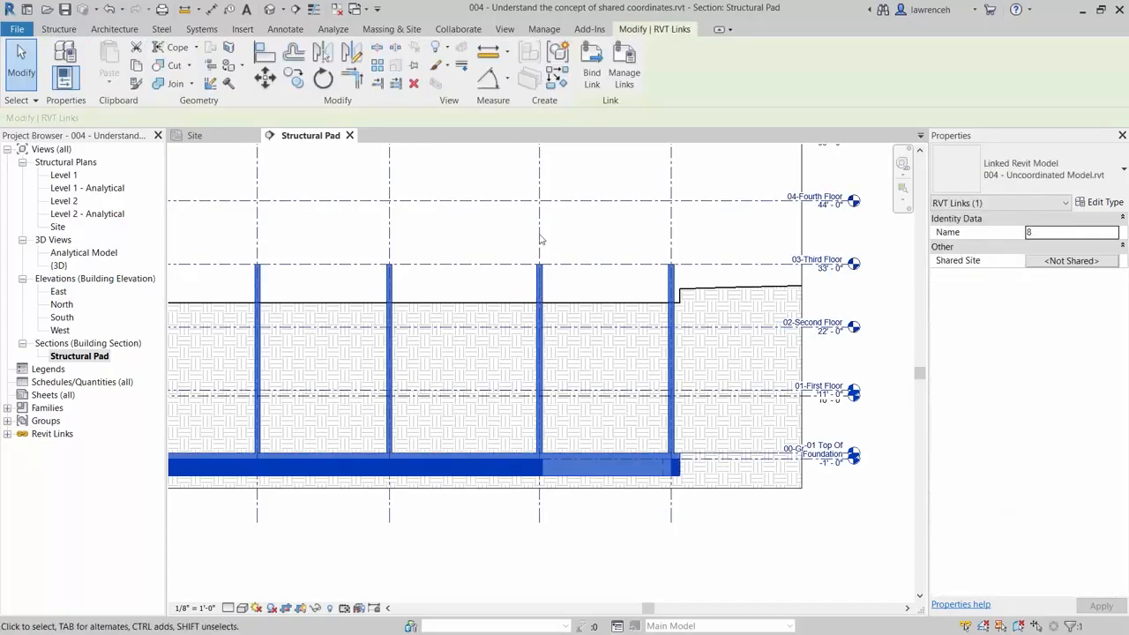
pyautogui.click(266, 78)
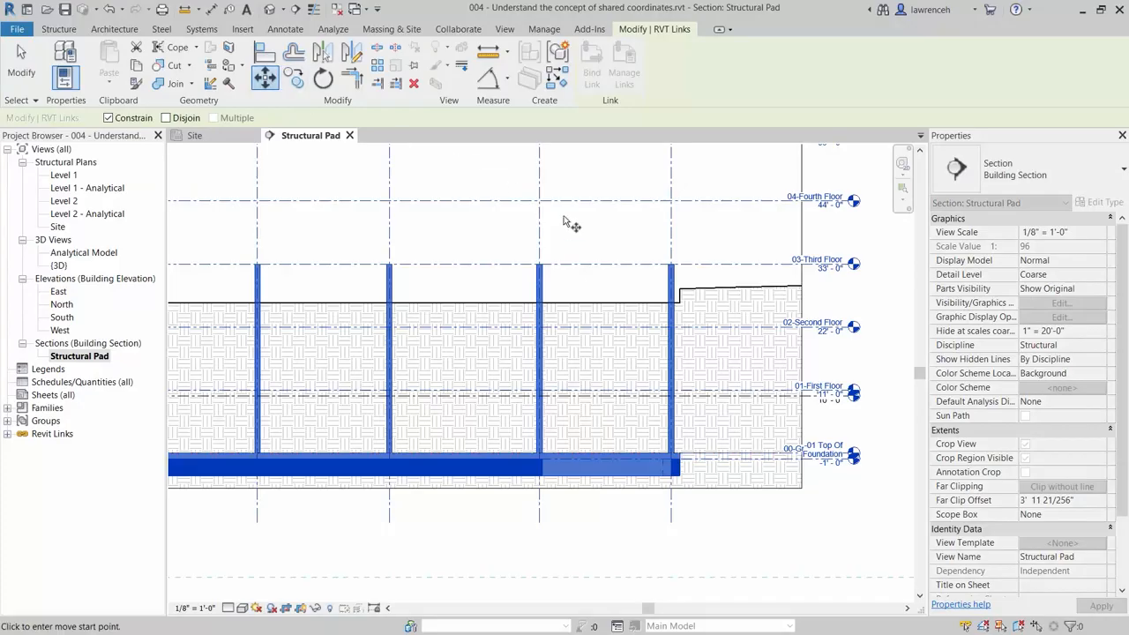
pyautogui.click(600, 456)
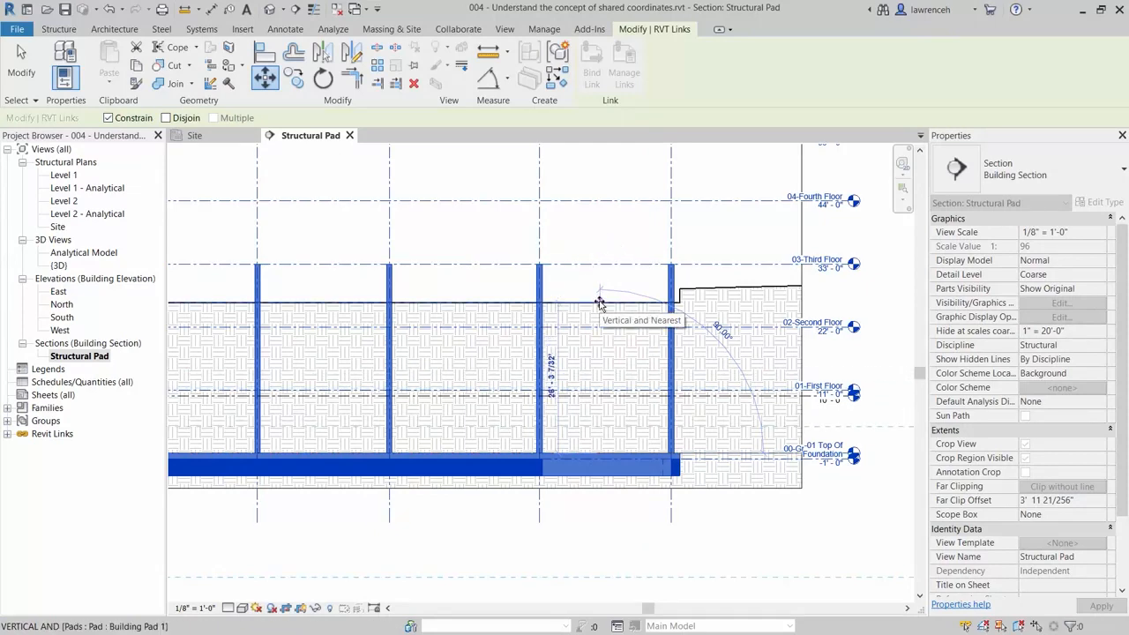
pyautogui.click(599, 304)
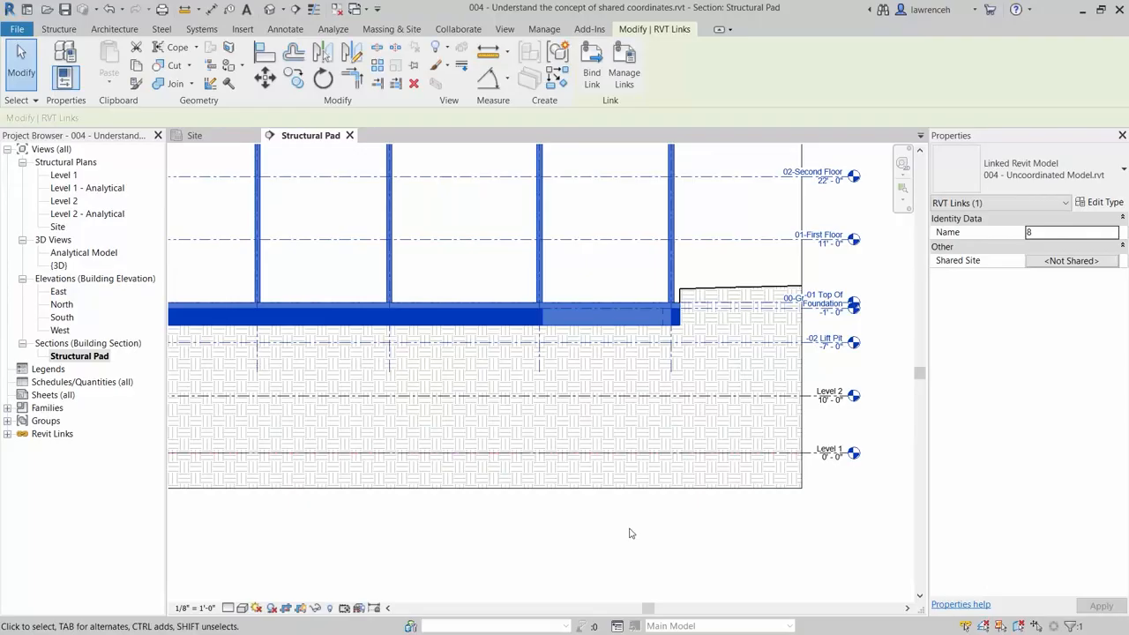
pyautogui.click(631, 533)
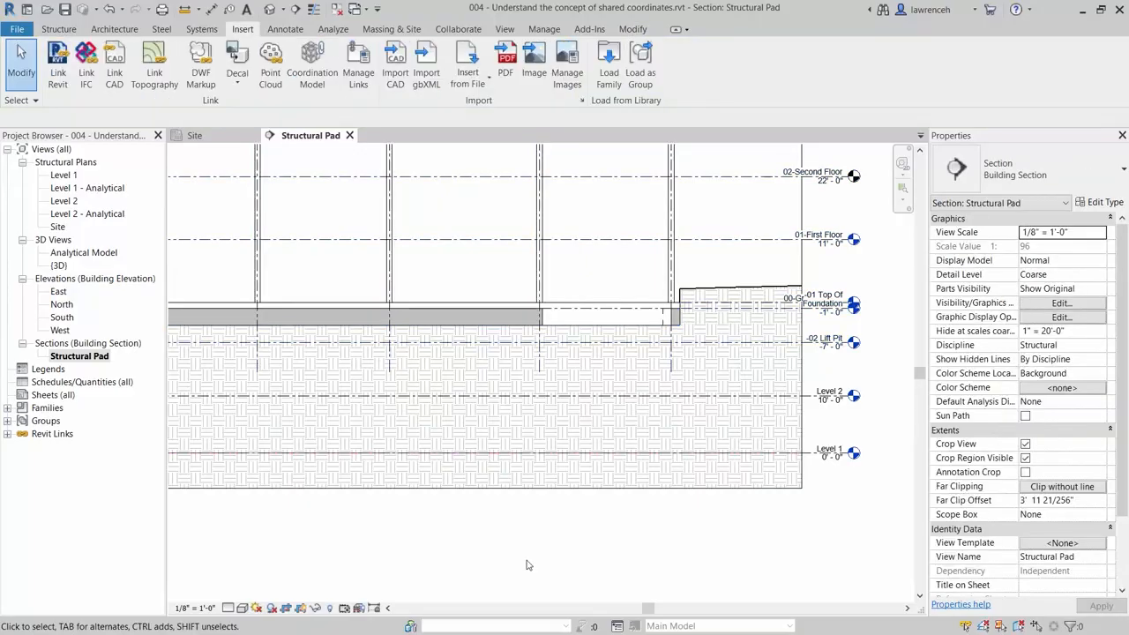
# In the 3D view, share the linked model's site by recording its current position as Building A.
pyautogui.doubleClick(59, 265)
pyautogui.keyDown('shift'); pyautogui.moveTo(516, 527); pyautogui.dragTo(804, 527, button='middle'); pyautogui.keyUp('shift')
pyautogui.scroll(3, 729, 414)
pyautogui.scroll(-5, 618, 520)
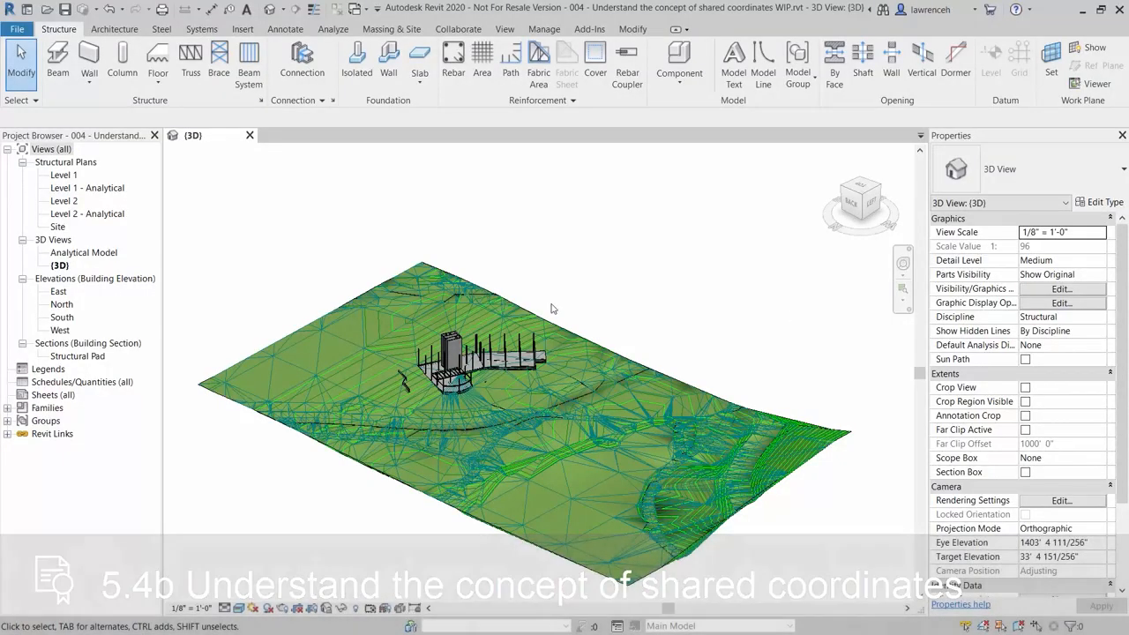
pyautogui.click(459, 360)
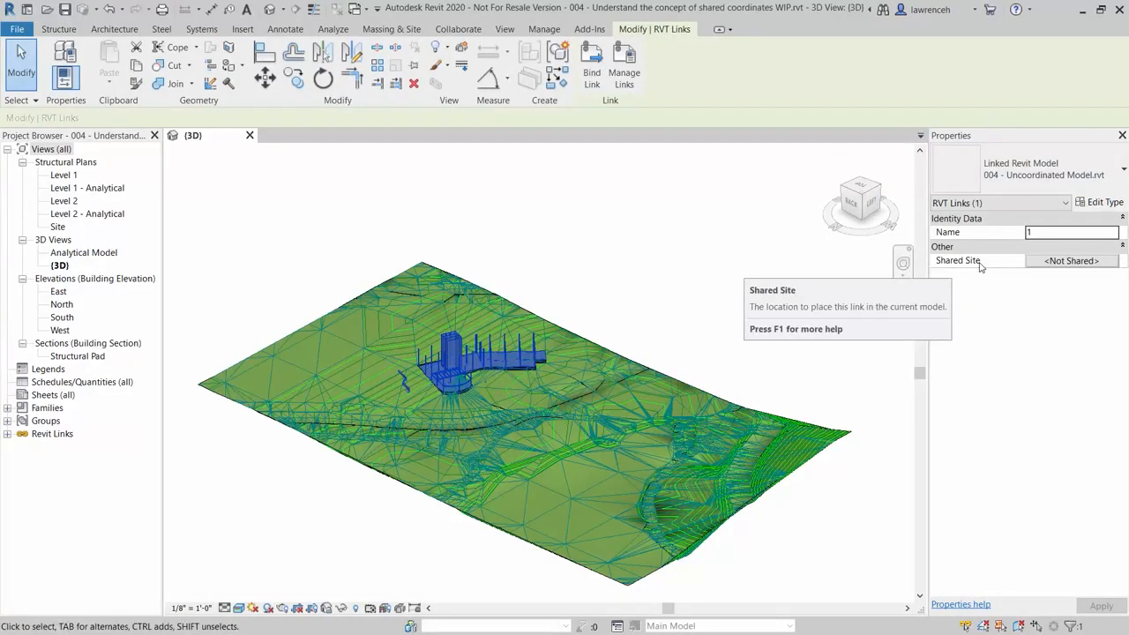
pyautogui.click(1067, 261)
pyautogui.click(1070, 261)
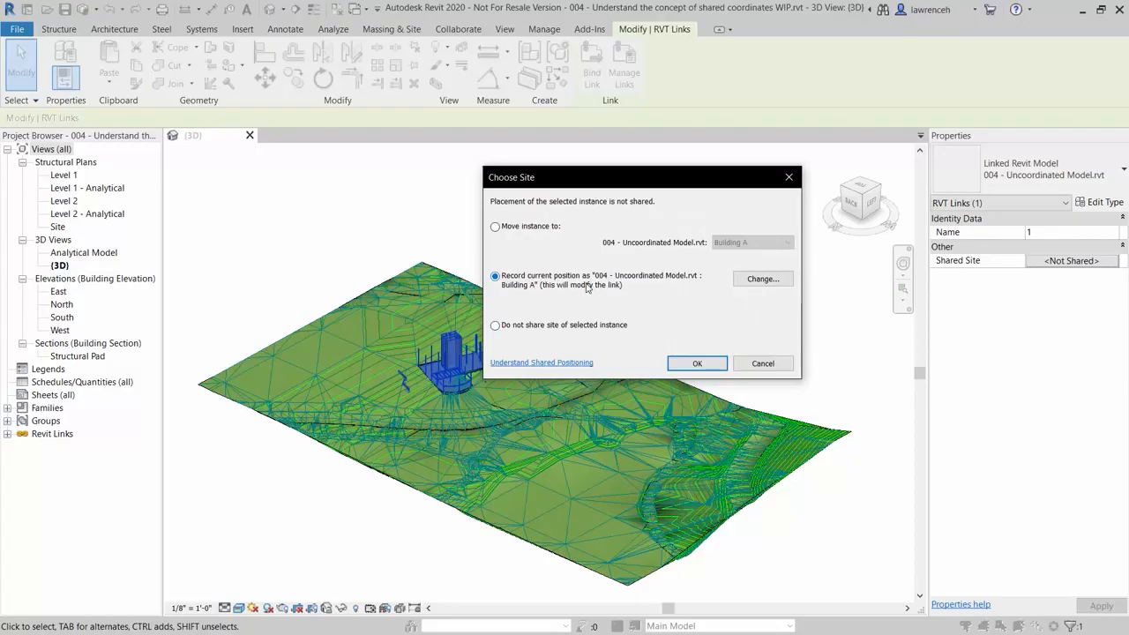
pyautogui.click(752, 286)
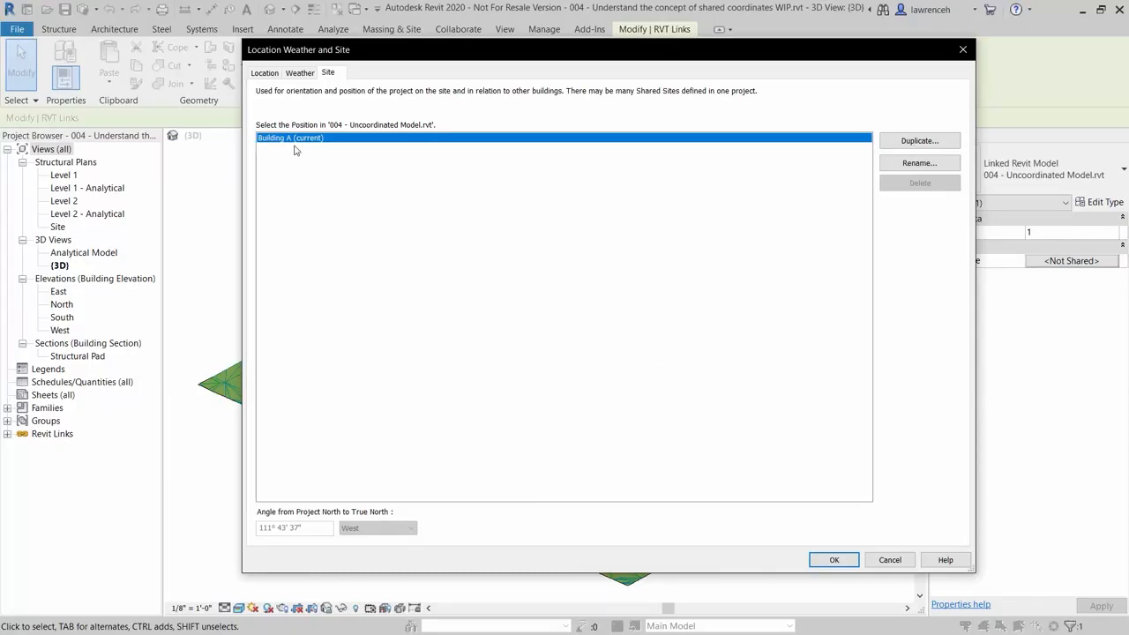
pyautogui.click(829, 563)
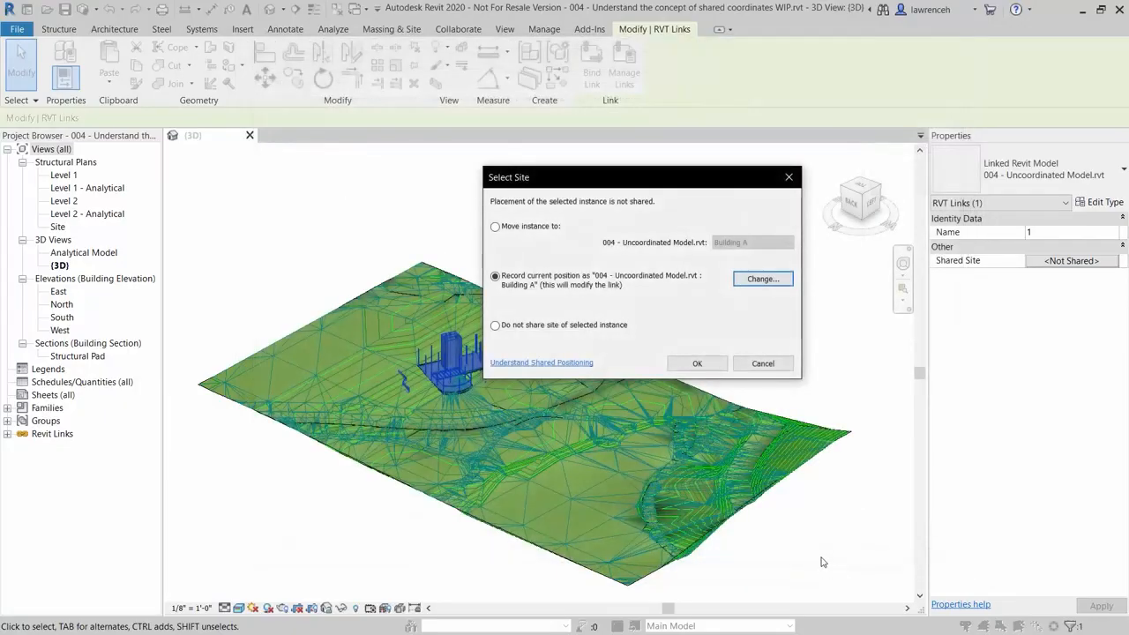
pyautogui.click(699, 365)
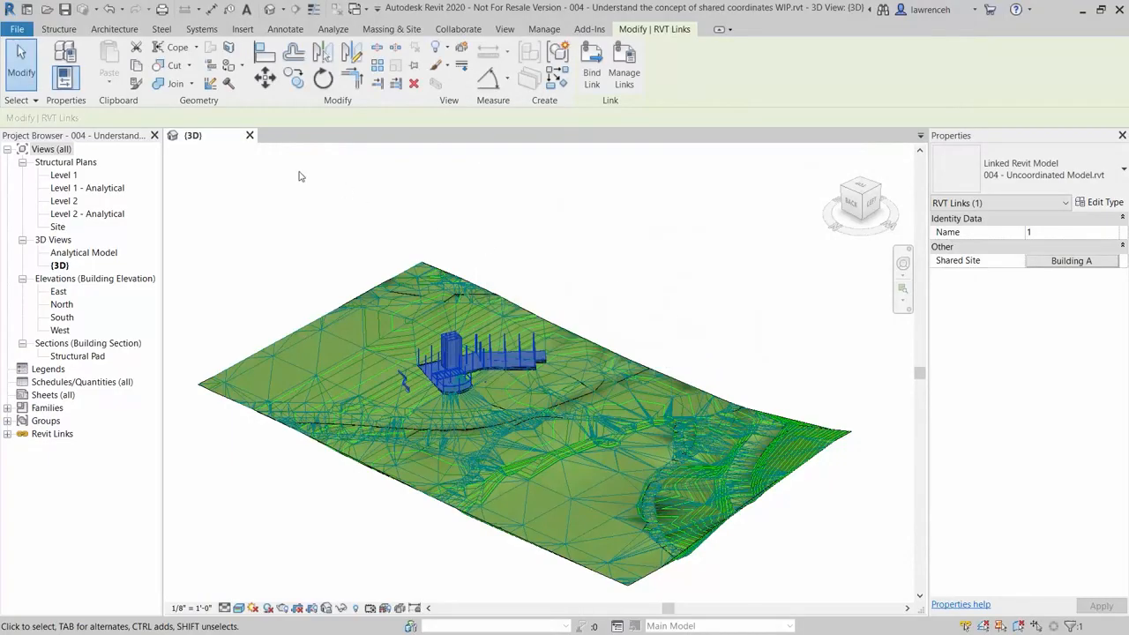
# Save the site project and save the new Building A position back to the linked model.
pyautogui.click(65, 9)
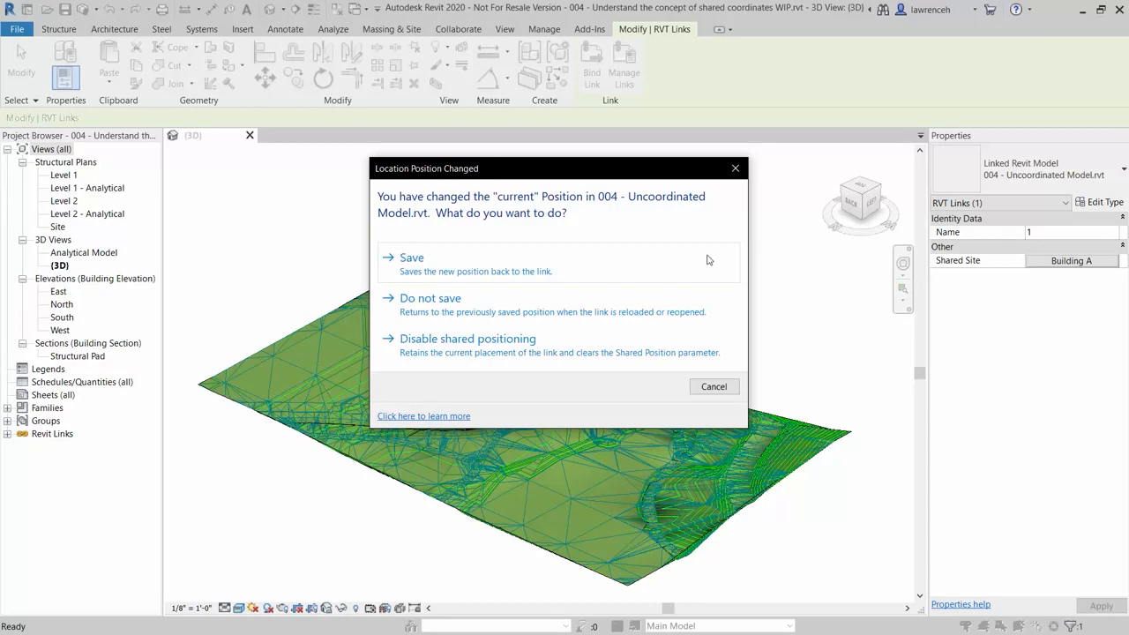
pyautogui.click(412, 265)
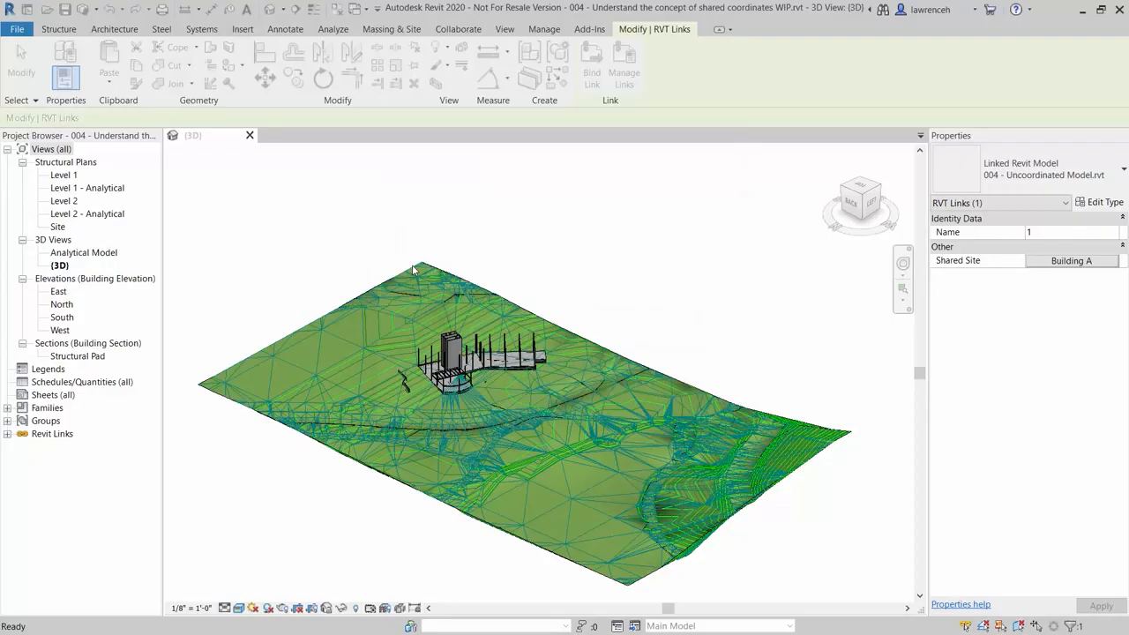
pyautogui.click(411, 245)
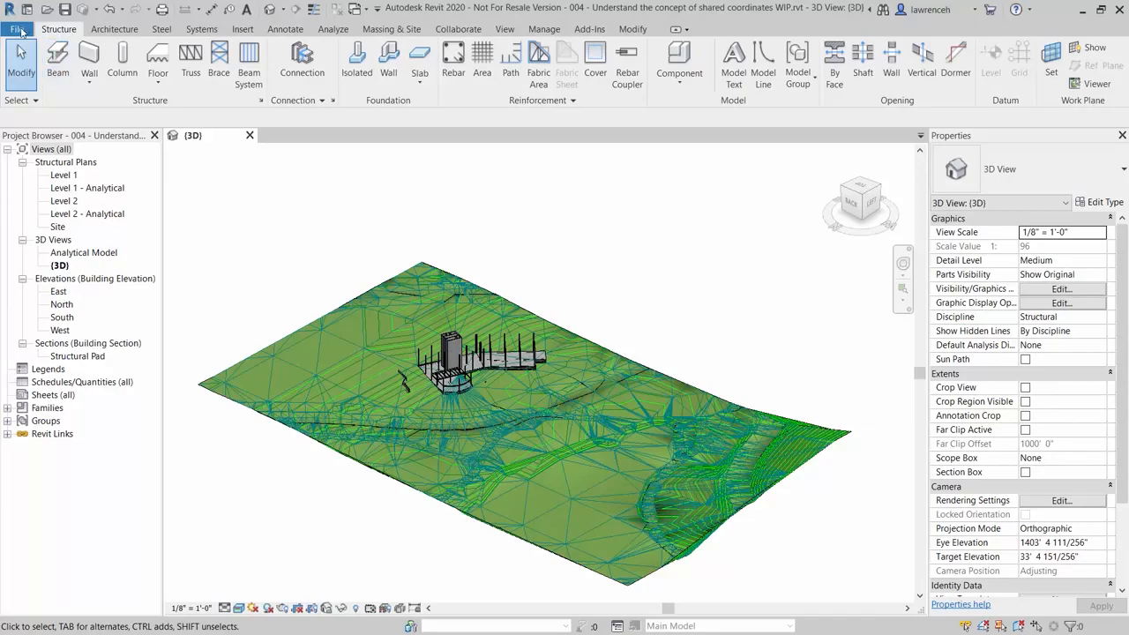
# Close the site project and open the recent model 004 - Uncoordinated Model.
pyautogui.click(20, 31)
pyautogui.click(62, 356)
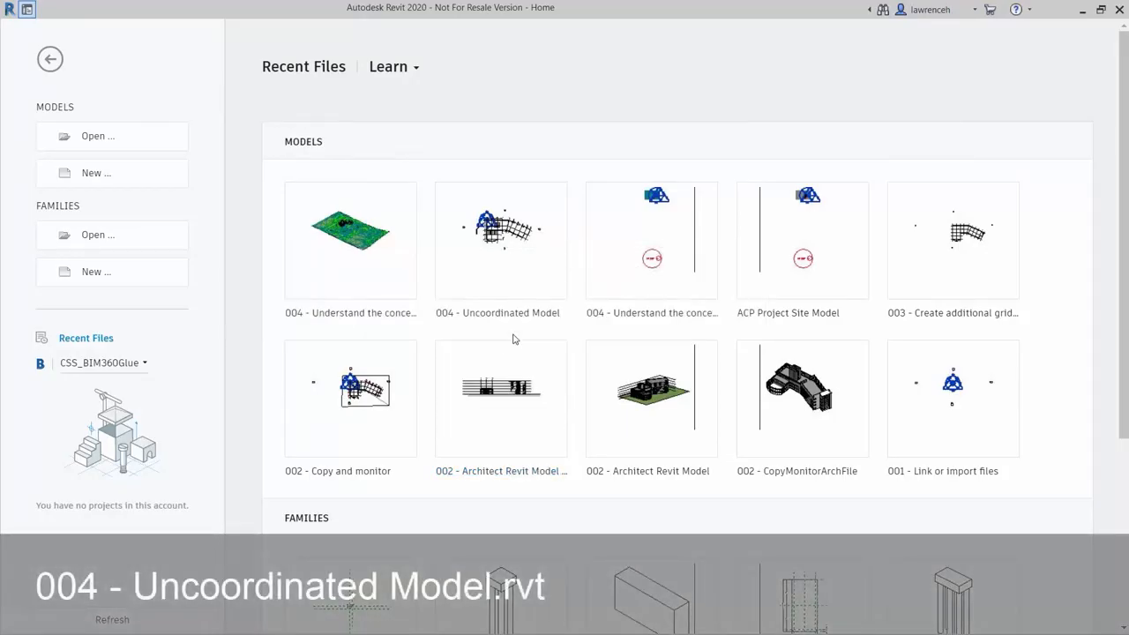
pyautogui.click(517, 260)
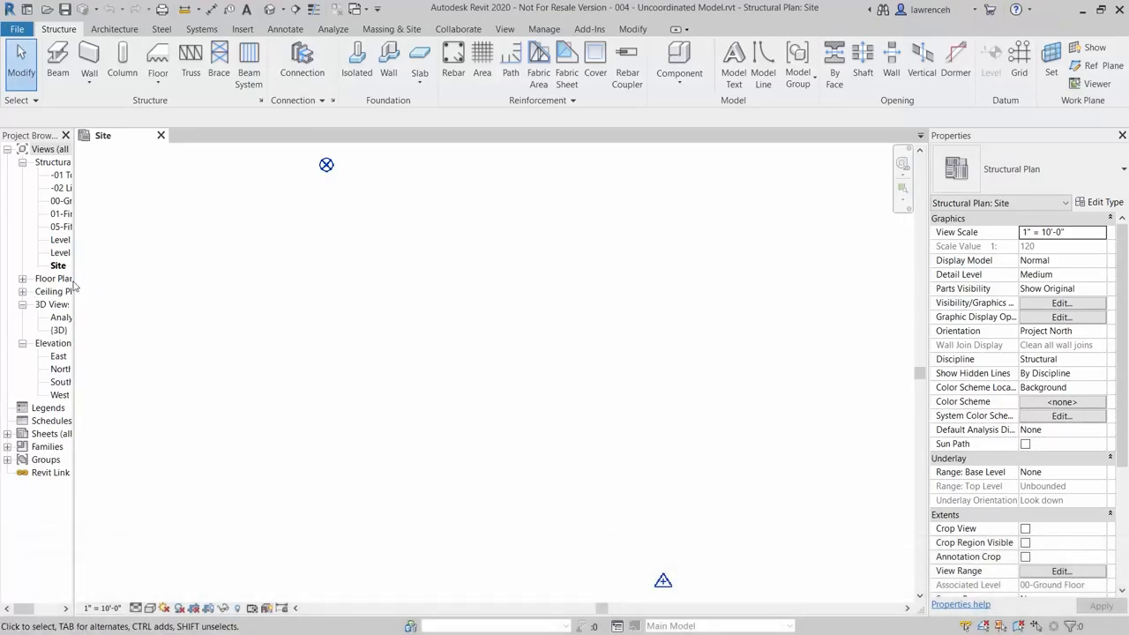
# Open the 00-Ground Floor structural plan and set its orientation to True North.
pyautogui.moveTo(75, 281); pyautogui.dragTo(146, 296)
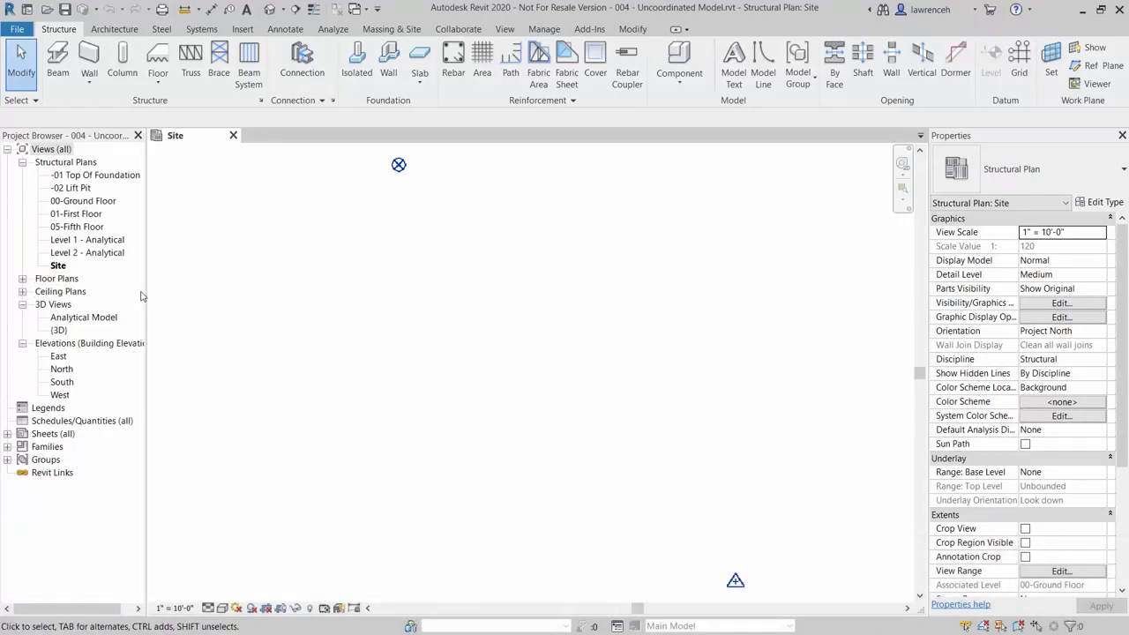
pyautogui.doubleClick(84, 203)
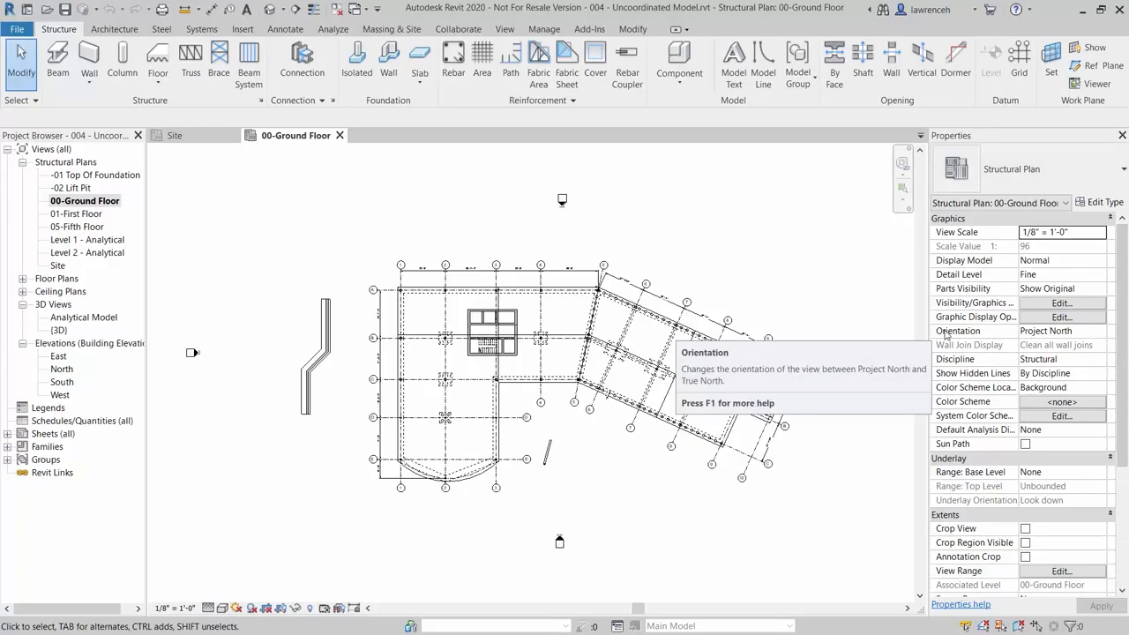
pyautogui.click(1053, 331)
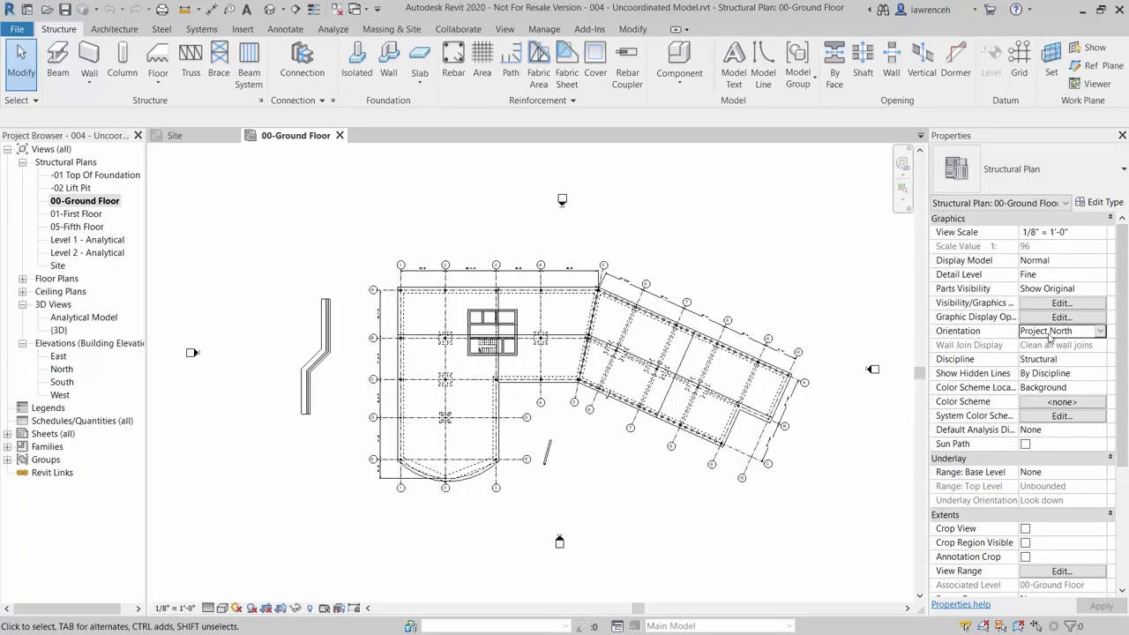
pyautogui.click(1100, 331)
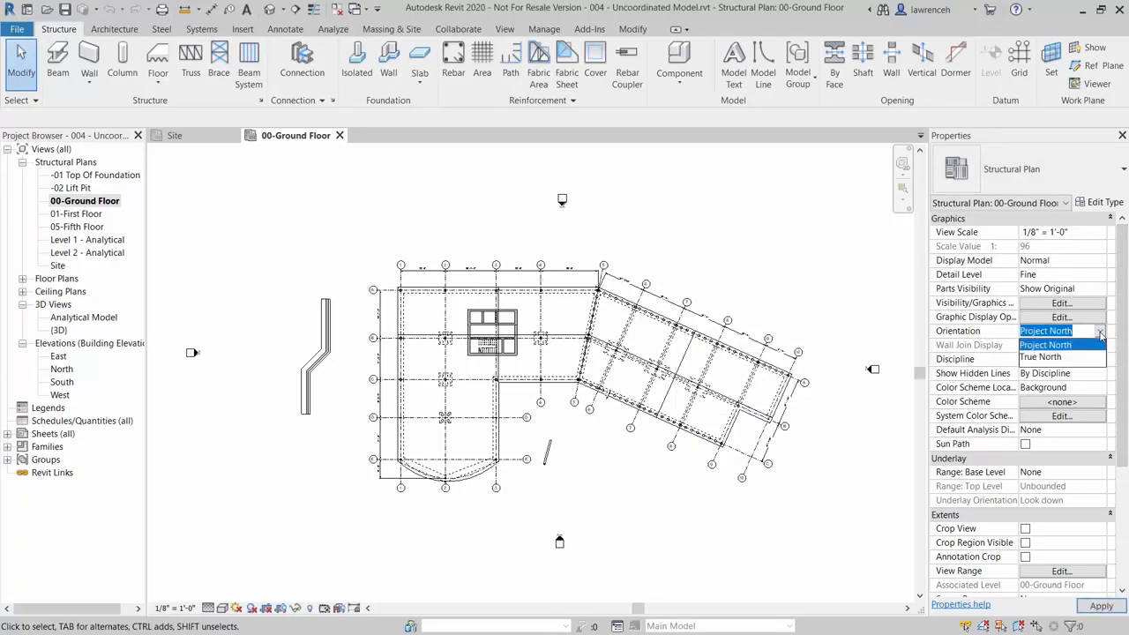
pyautogui.click(1050, 358)
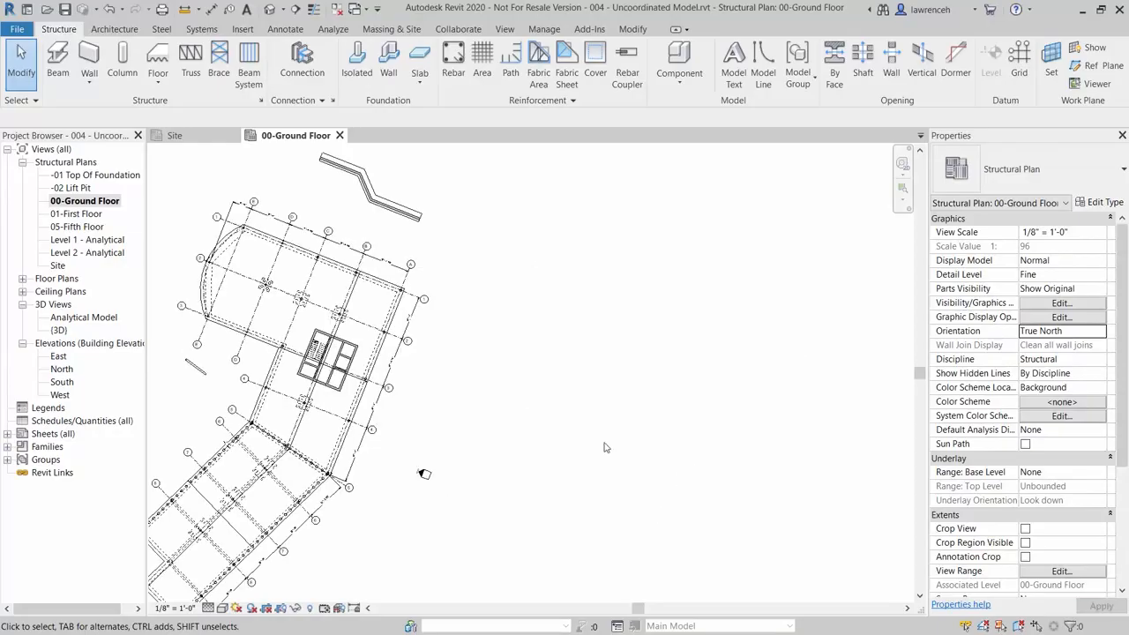
pyautogui.moveTo(756, 453); pyautogui.dragTo(844, 468, button='middle')
pyautogui.scroll(-1, 694, 397)
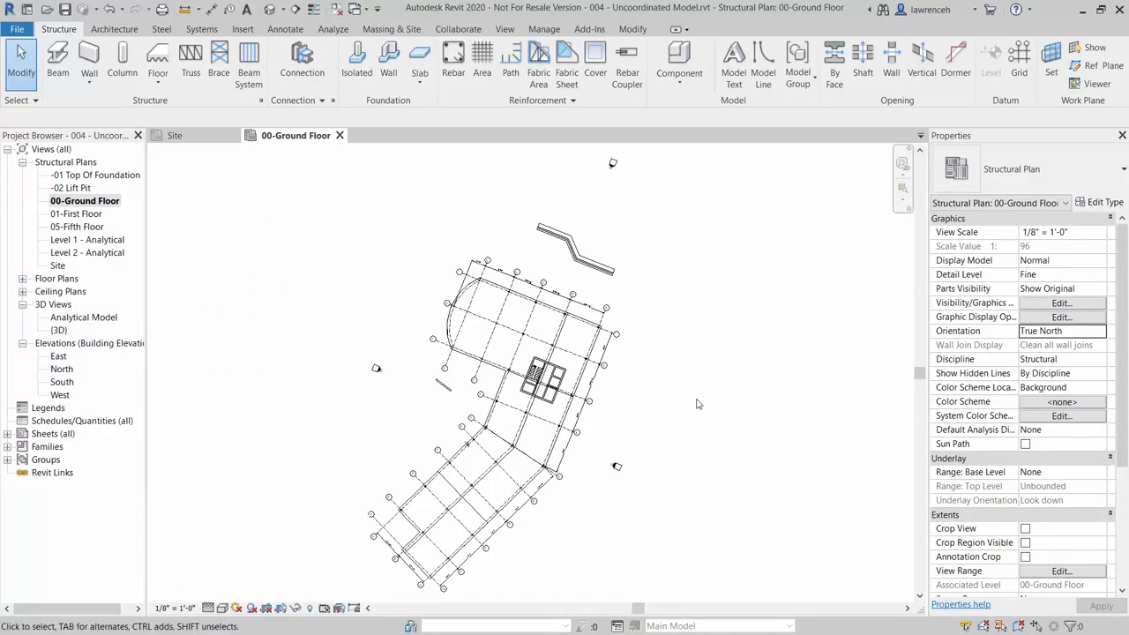
# Place a spot coordinate with leader and shoulder on the column at grid intersection A-1.
pyautogui.scroll(8, 643, 353)
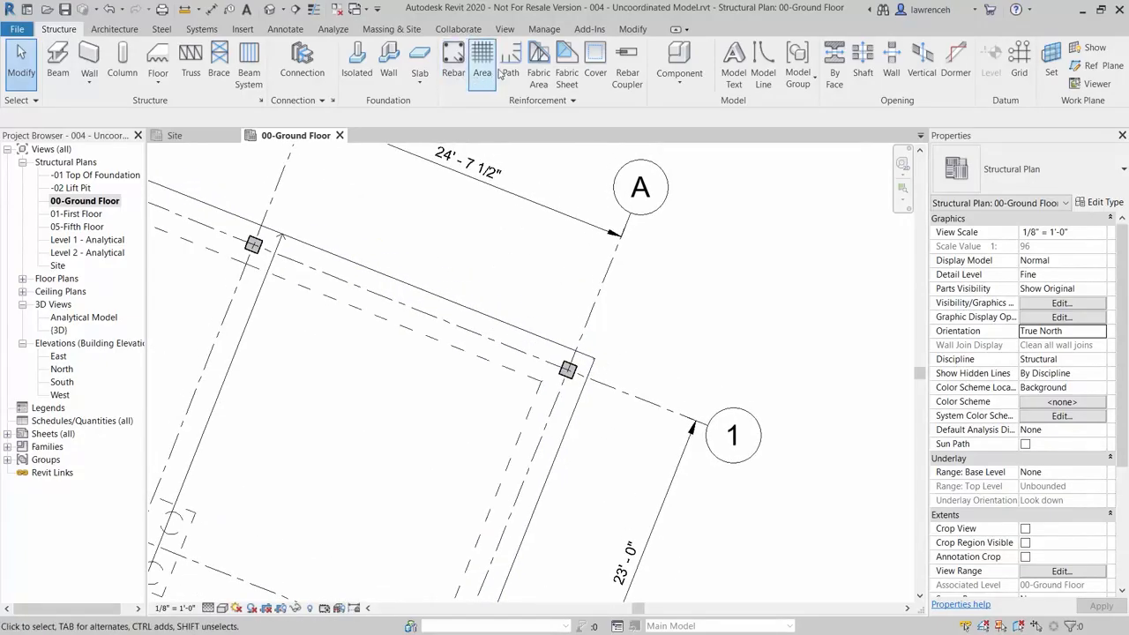
pyautogui.click(285, 32)
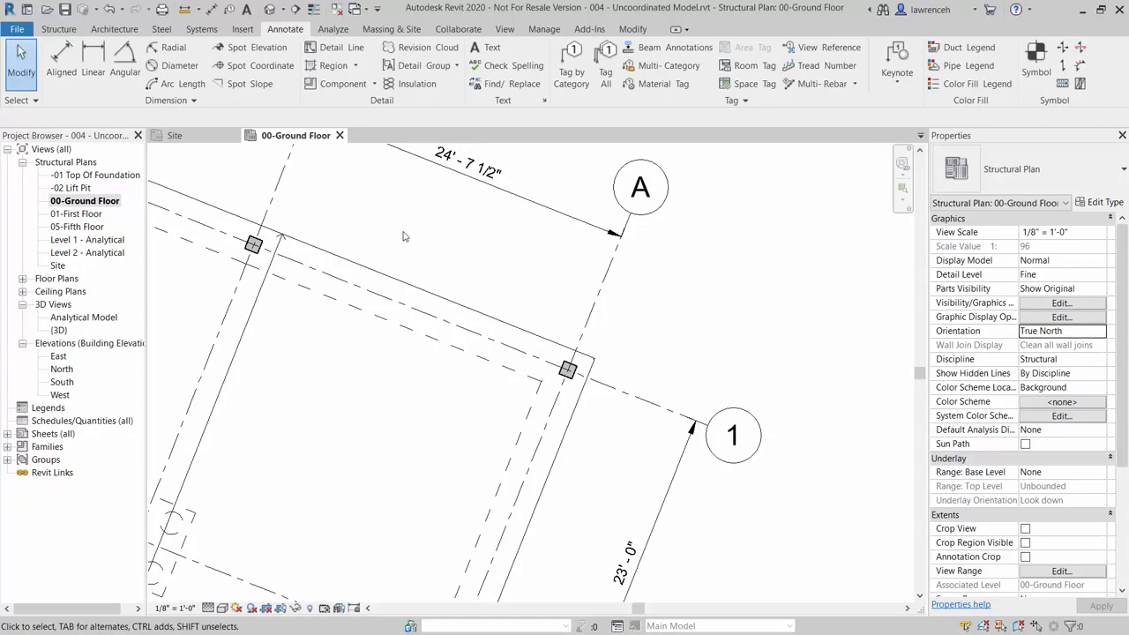
pyautogui.click(256, 65)
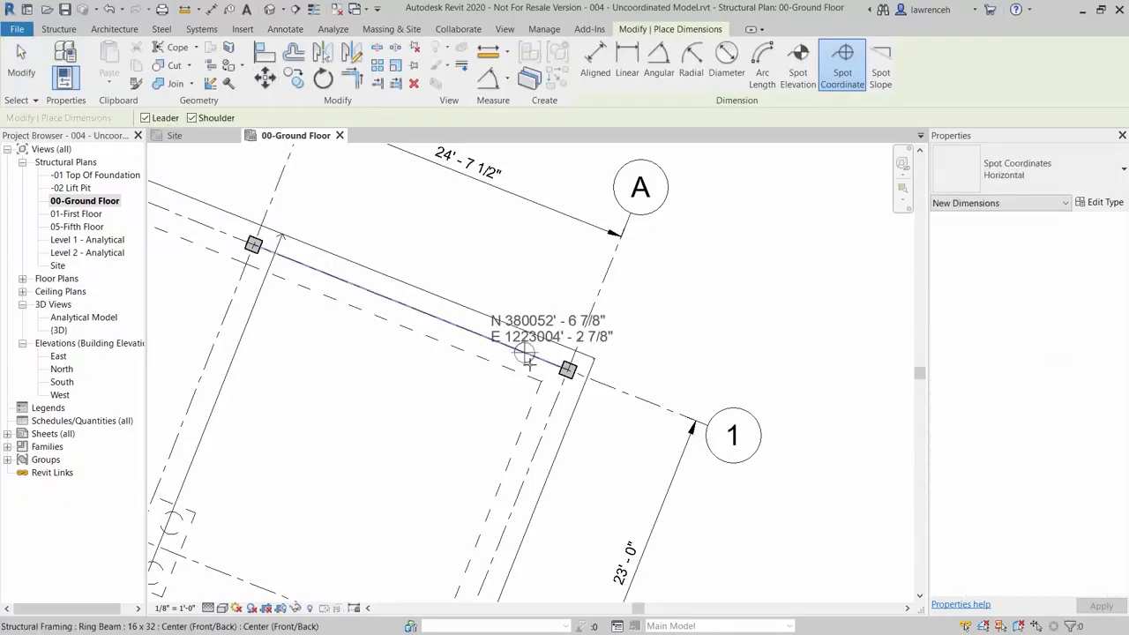
pyautogui.click(569, 367)
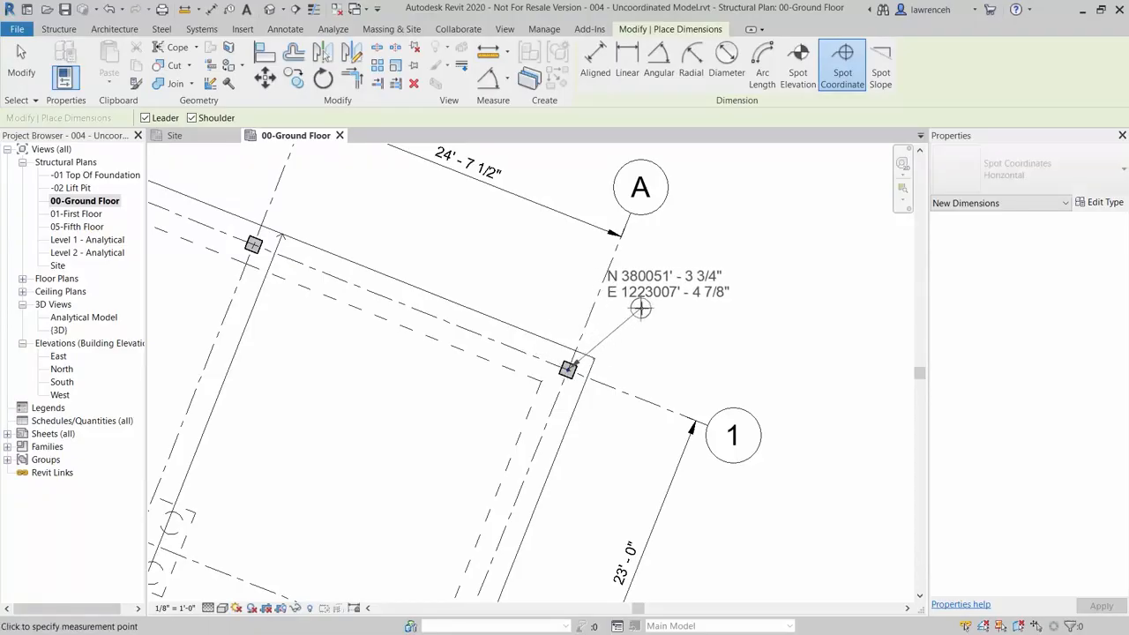
pyautogui.click(642, 308)
pyautogui.click(770, 310)
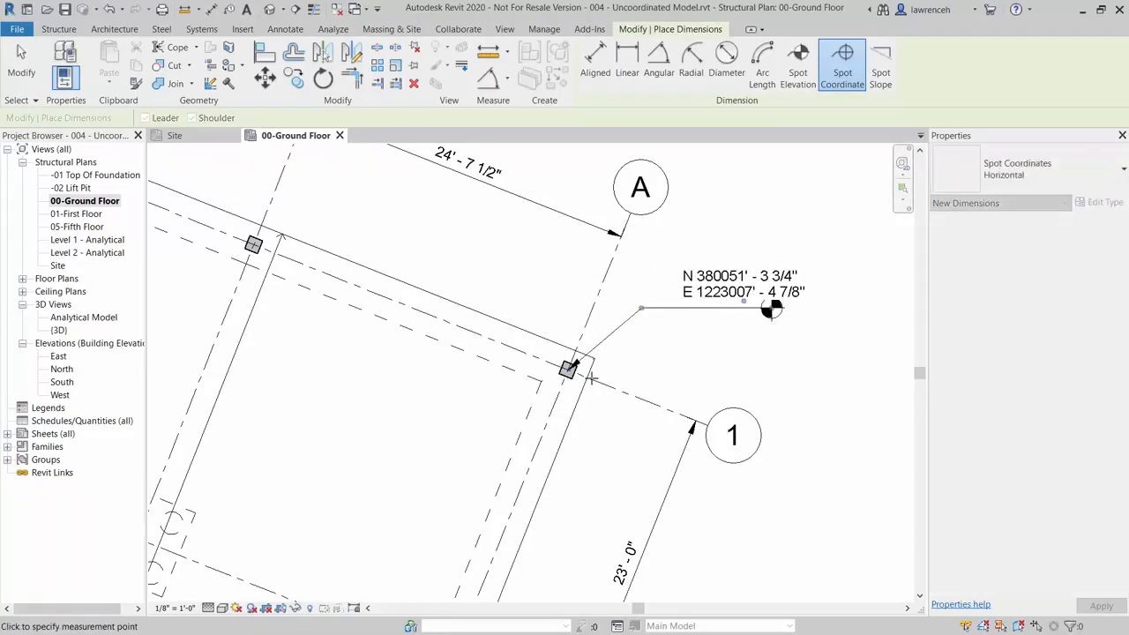
pyautogui.press('Escape')
pyautogui.press('Escape')
pyautogui.scroll(-3, 618, 278)
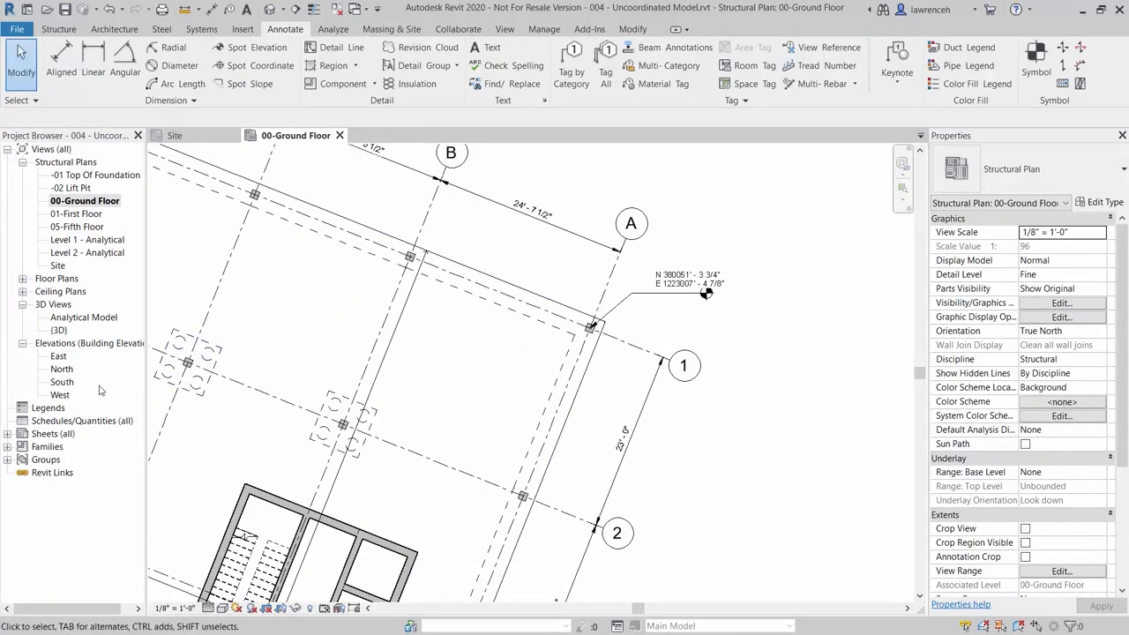
# Open the South building elevation and bring up the type properties of the 00-Ground Floor level.
pyautogui.doubleClick(62, 382)
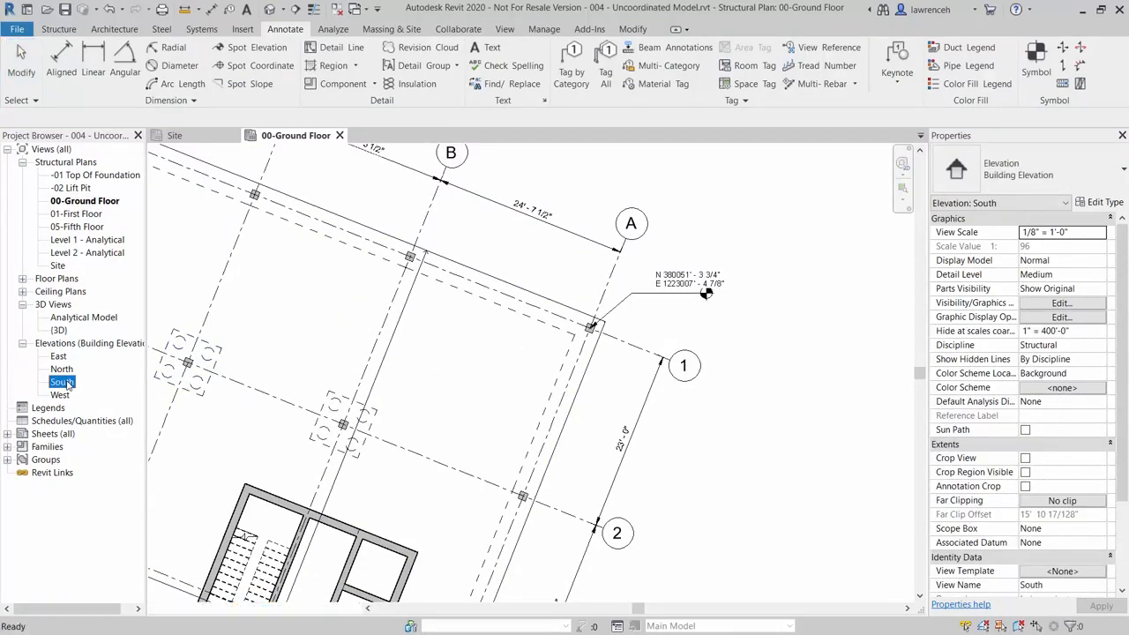
pyautogui.scroll(5, 865, 450)
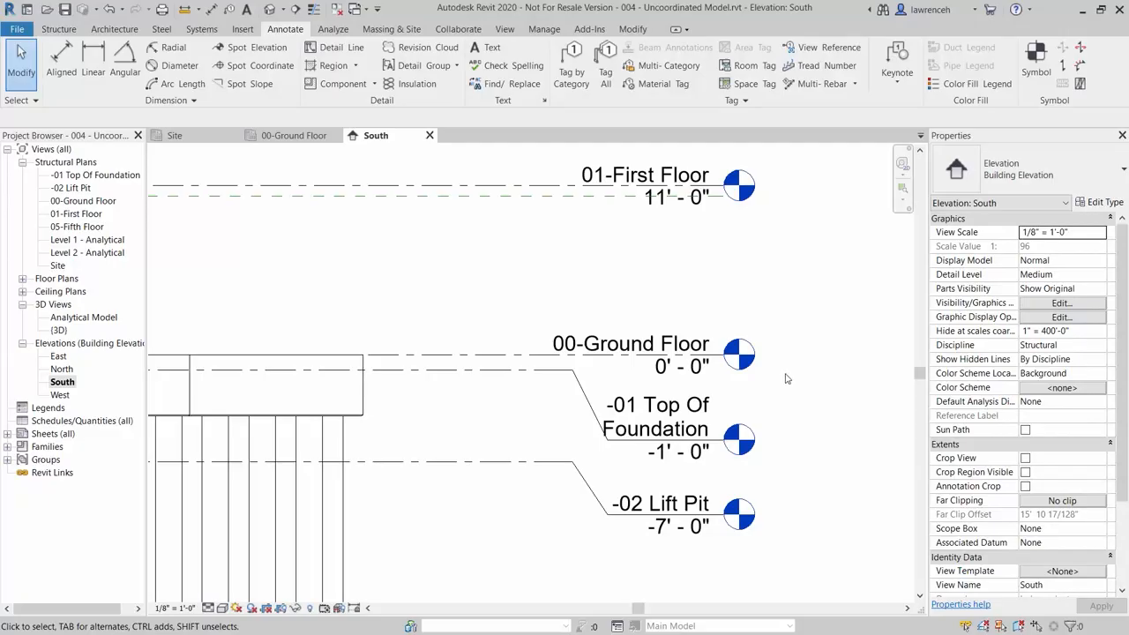
pyautogui.click(672, 341)
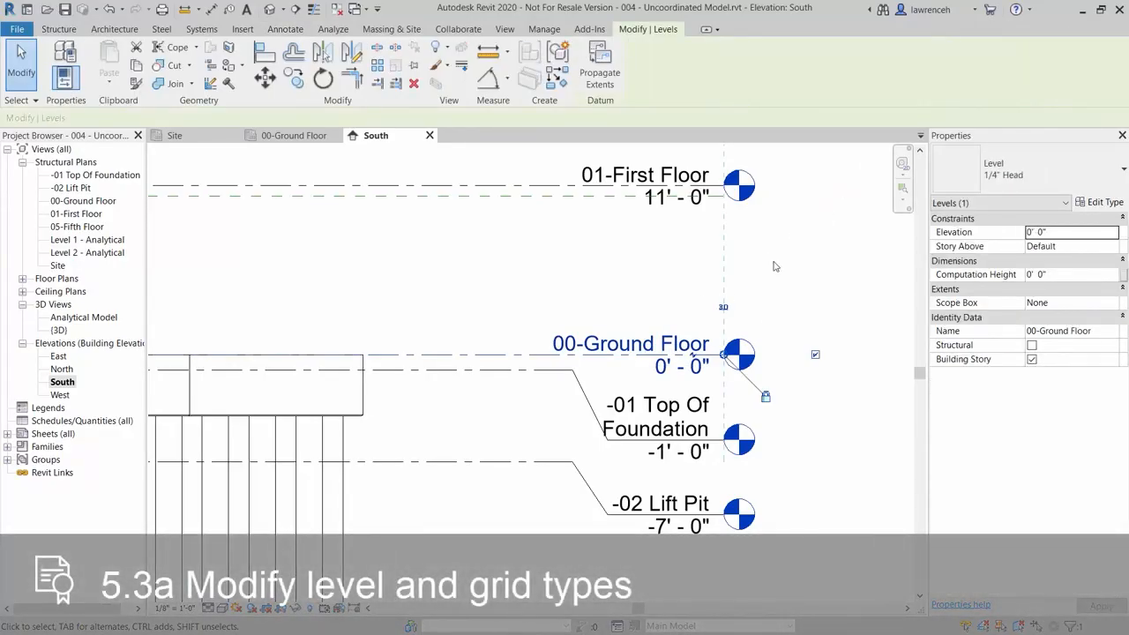
pyautogui.click(1114, 203)
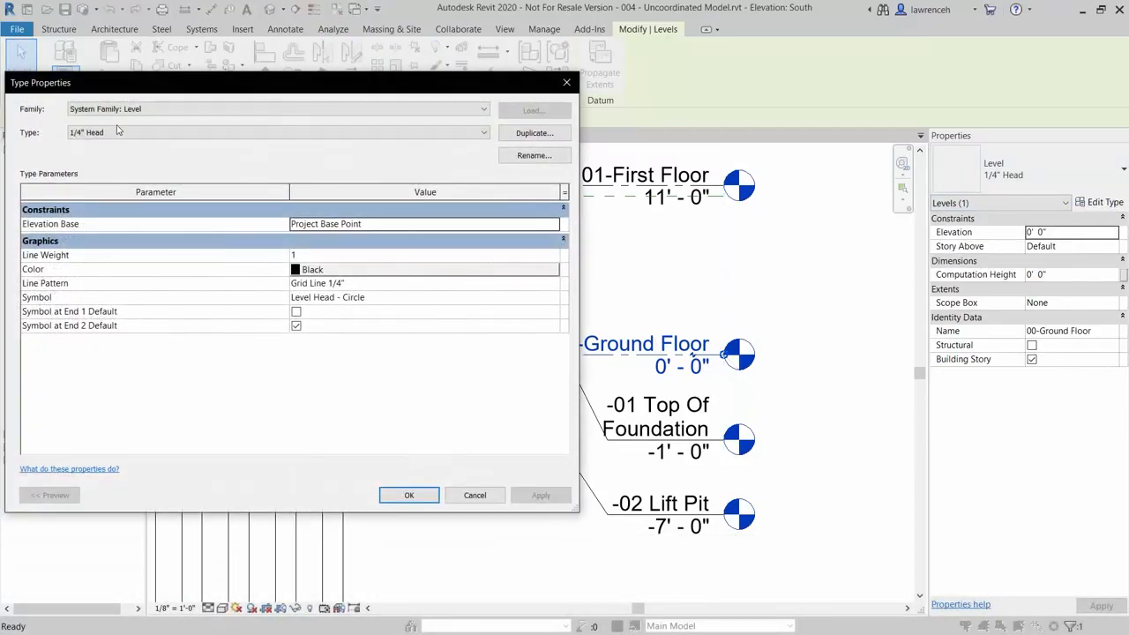
pyautogui.moveTo(133, 90); pyautogui.dragTo(146, 88)
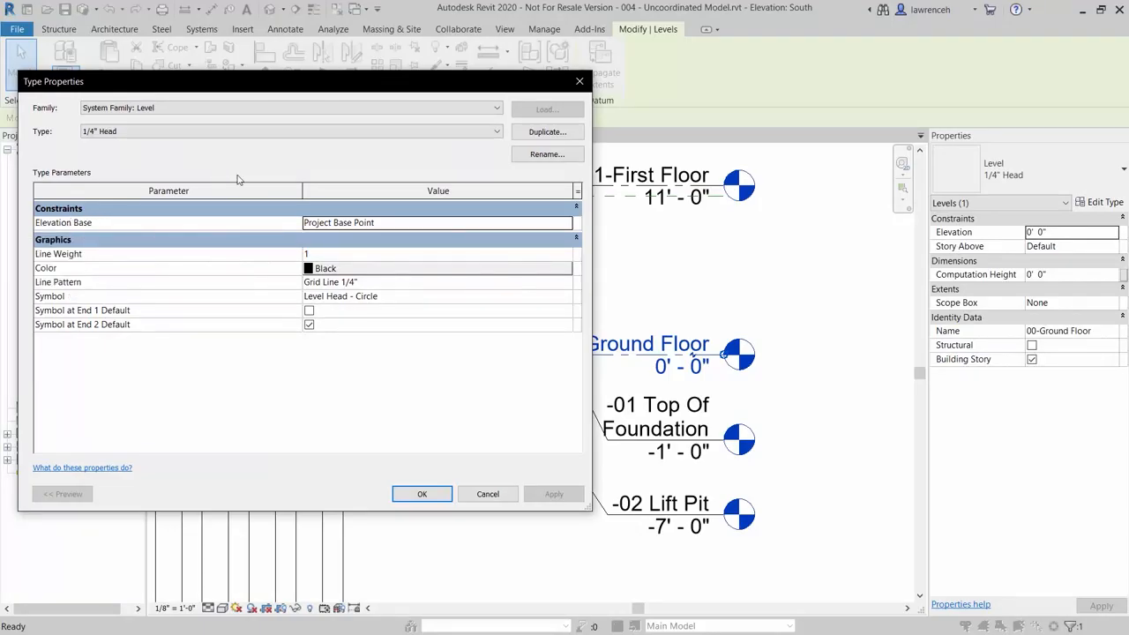
# Set the Elevation Base of the 1/4" Head level type to Survey Point and review the level heads in the South elevation.
pyautogui.click(497, 222)
pyautogui.click(566, 224)
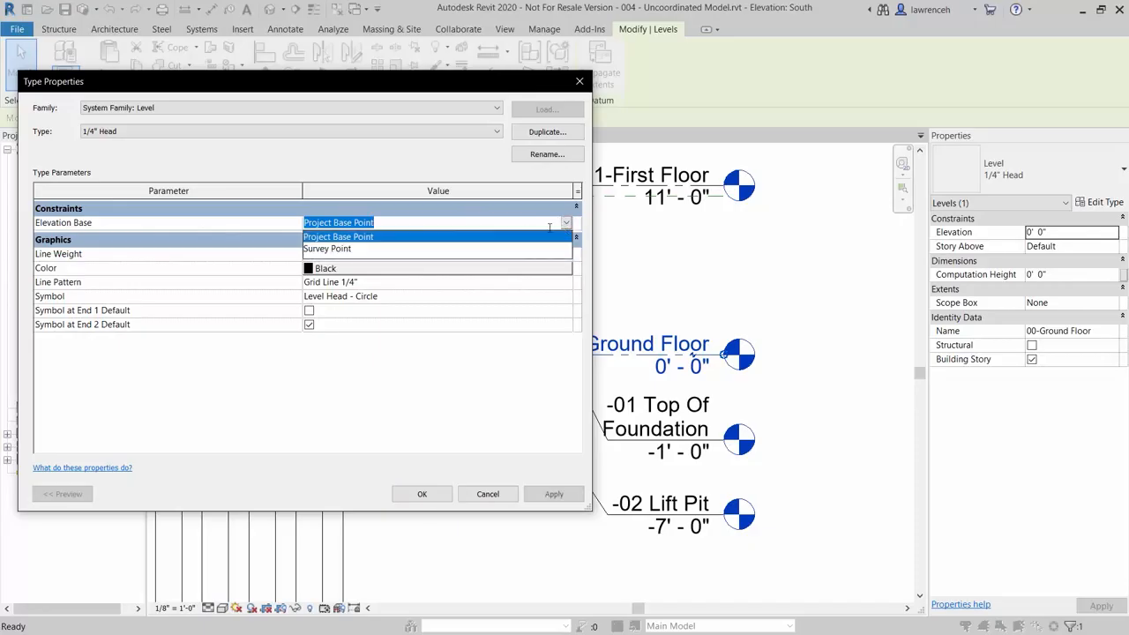
pyautogui.click(319, 247)
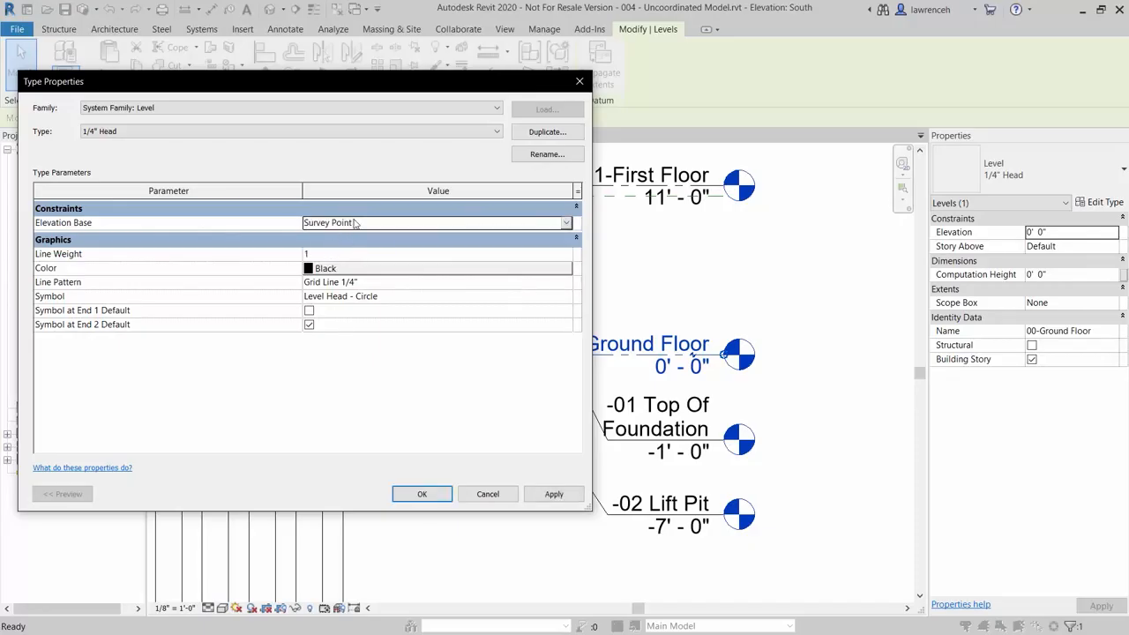
pyautogui.click(431, 497)
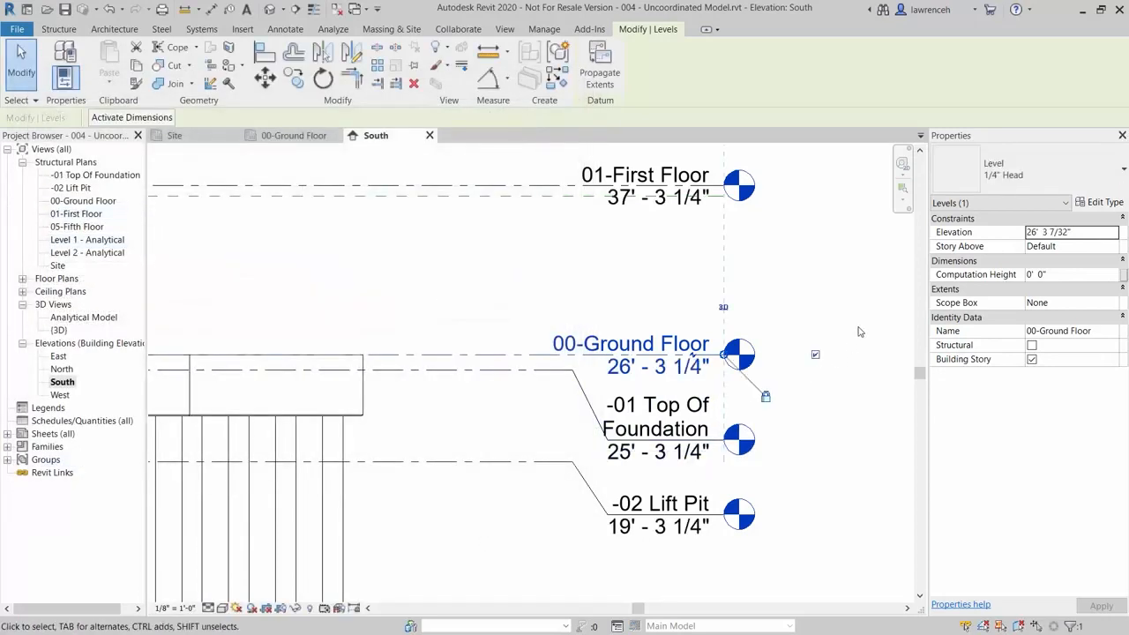
pyautogui.click(804, 398)
pyautogui.scroll(-4, 801, 399)
pyautogui.moveTo(801, 400); pyautogui.dragTo(801, 448, button='middle')
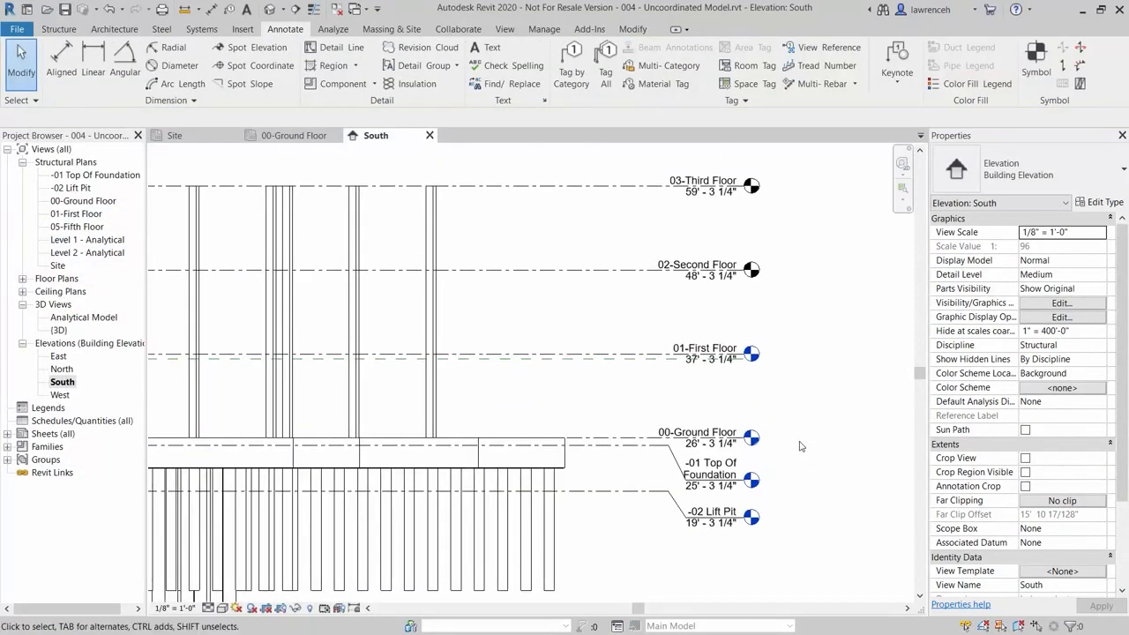
pyautogui.scroll(-3, 798, 438)
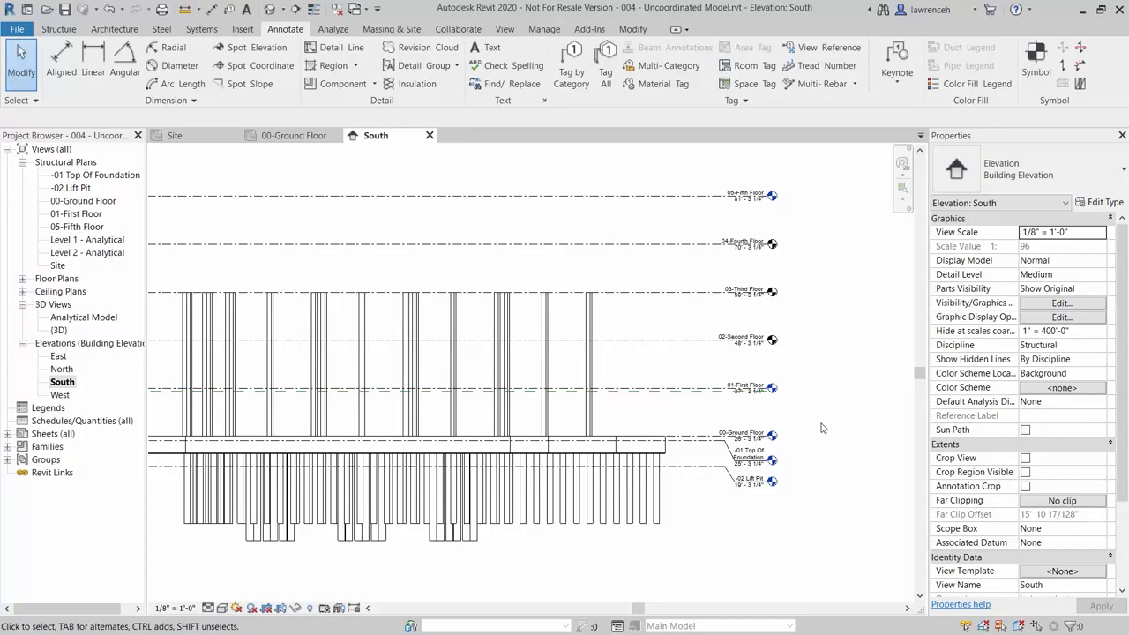